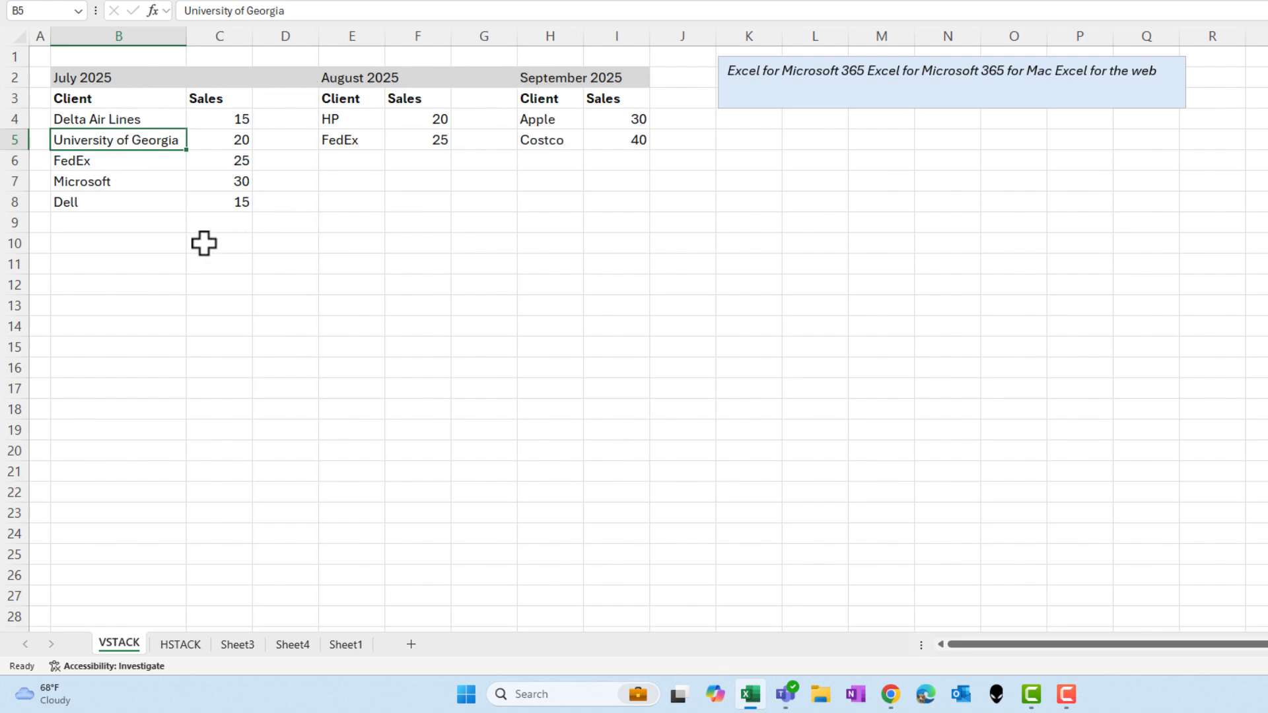
Enter a VSTACK formula in B11 that stacks the July, August and September data from B4:C8, E4:F5 and H4:I5
left_click(160, 261)
type("=va")
key("BackSpace")
type("st")
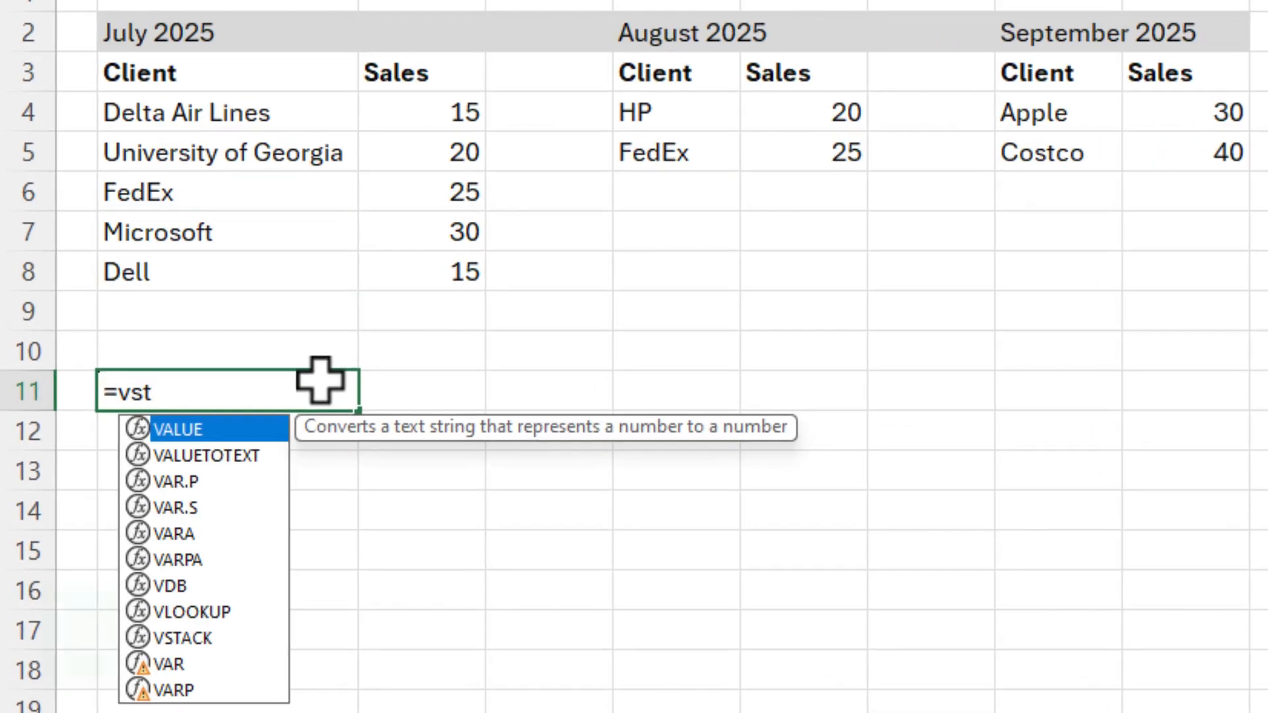
key("Tab")
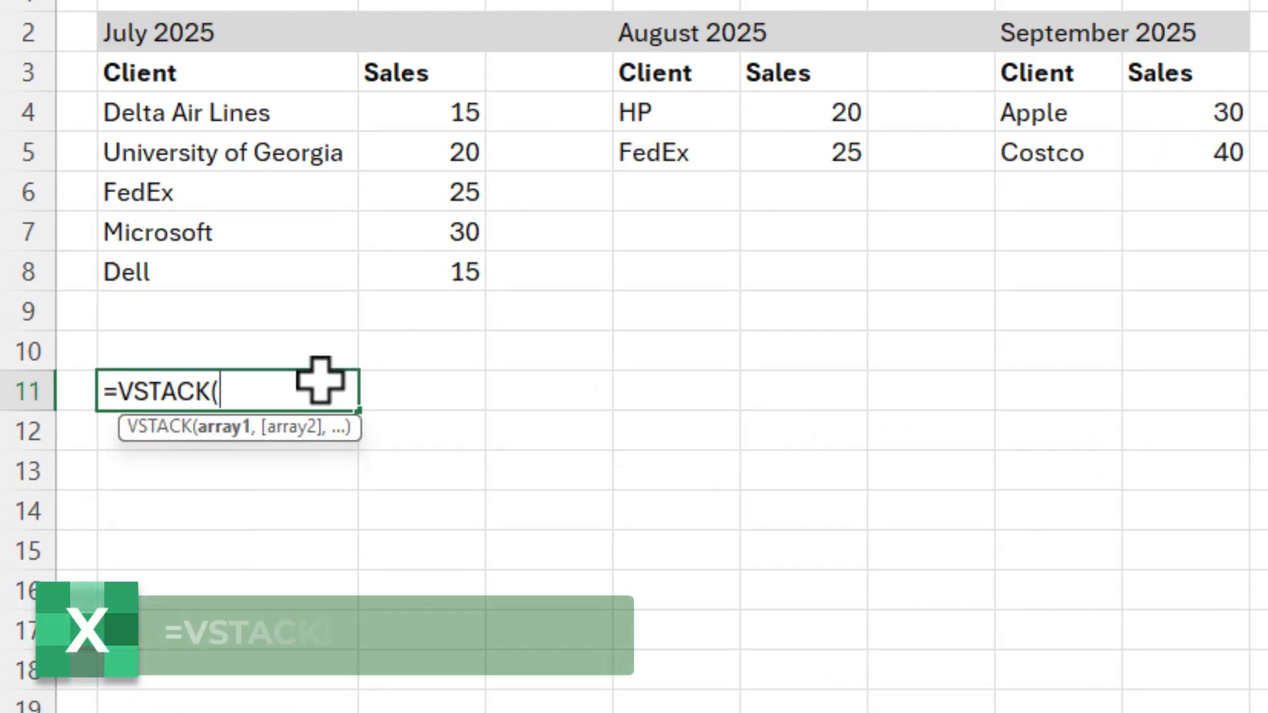
left_click_drag(238, 113, 455, 256)
type(",")
left_click_drag(682, 112, 848, 164)
type(",")
left_click_drag(1042, 119, 1222, 156)
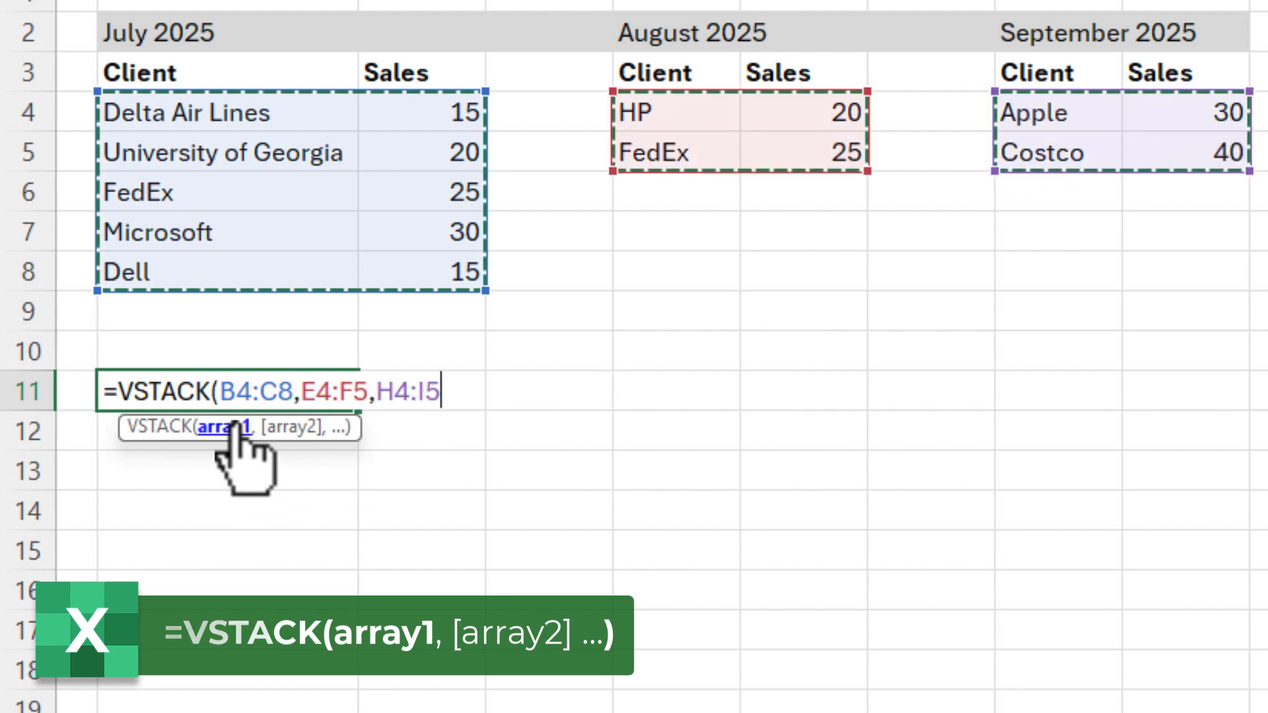
key("Return")
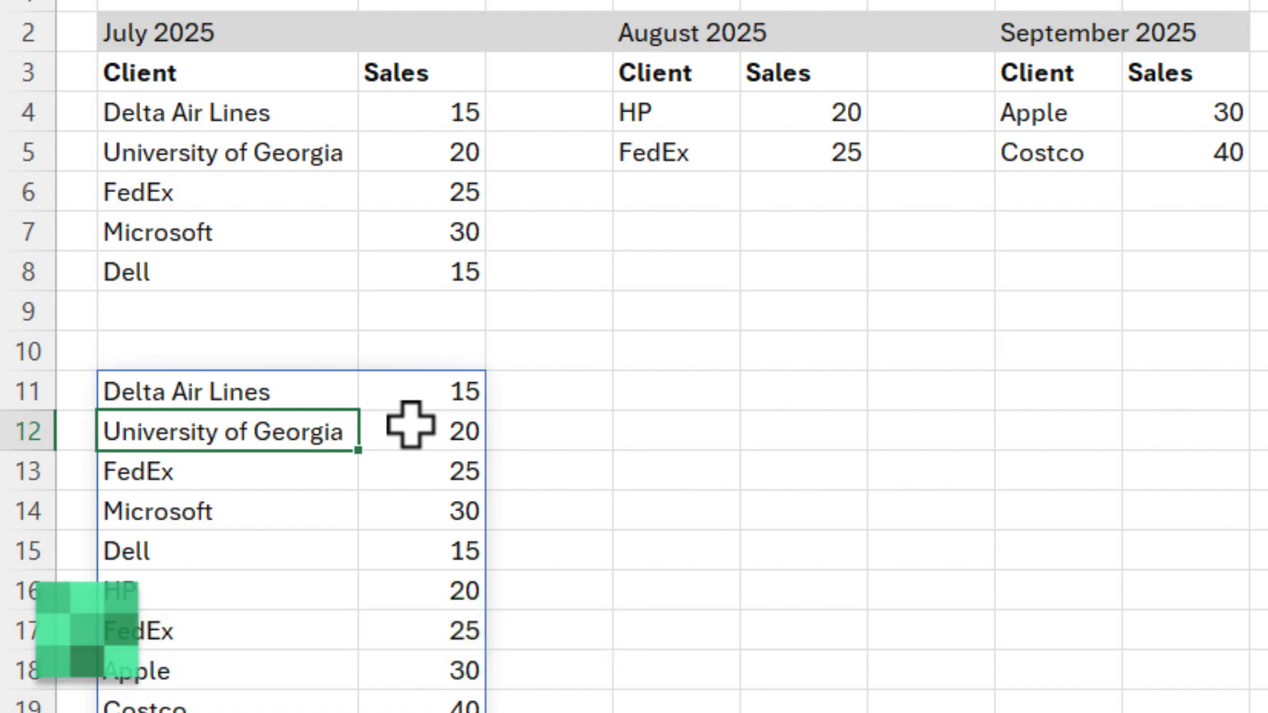
Copy the Client and Sales headers from the July table into row 10 above the stacked list
key("Up")
key("Up")
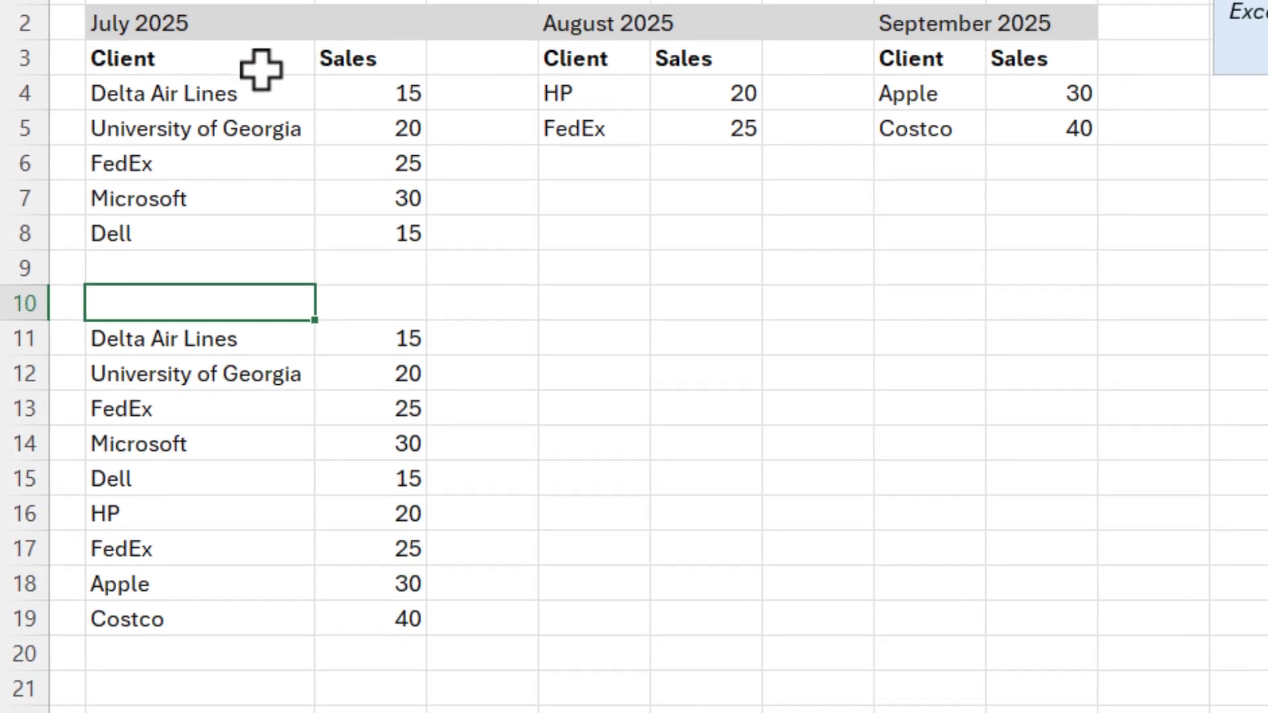
left_click_drag(301, 72, 367, 73)
key("ctrl+c")
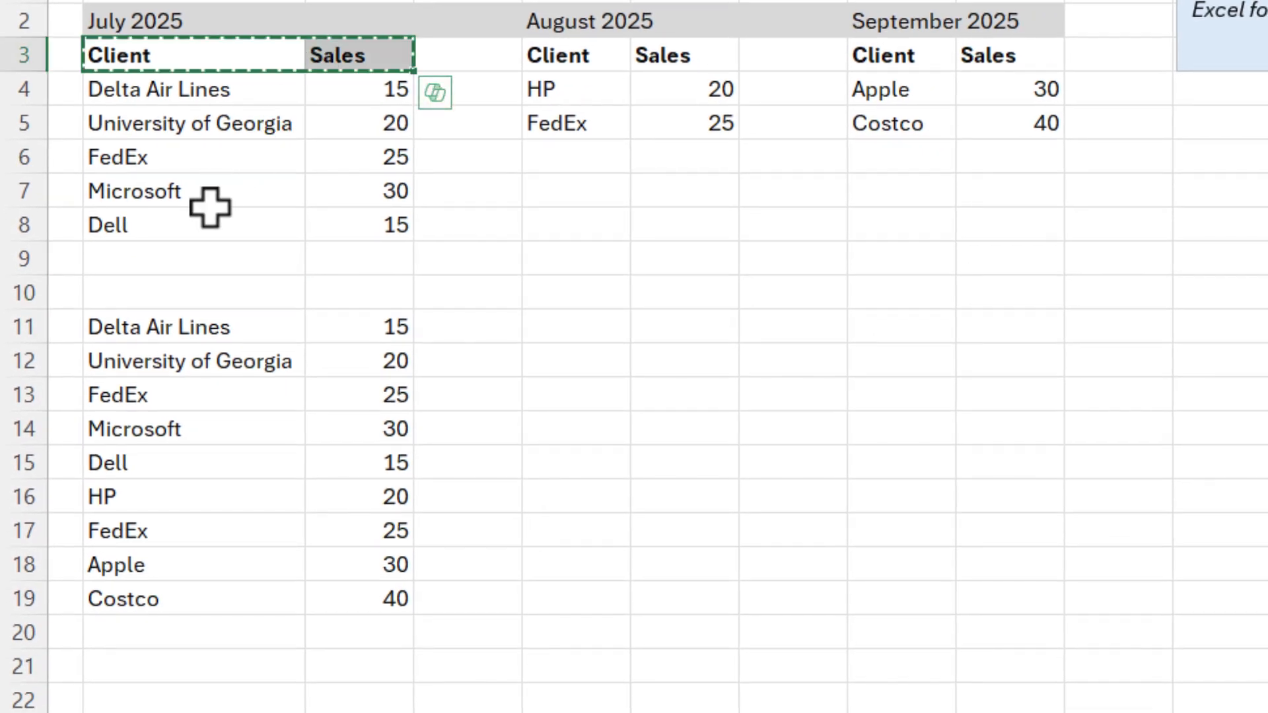
left_click(179, 296)
key("Return")
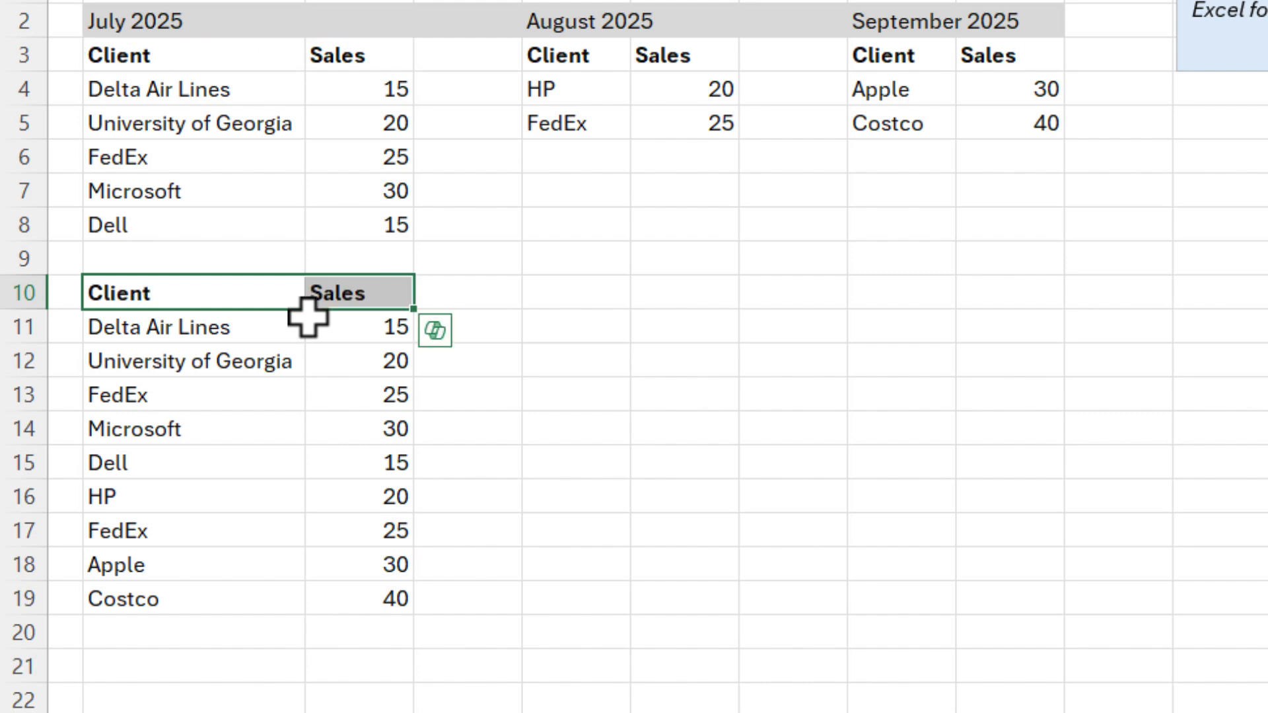
Inspect the stacked list's formula and set the July sales to 45 for Delta Air Lines and 60 for University of Georgia
left_click(254, 336)
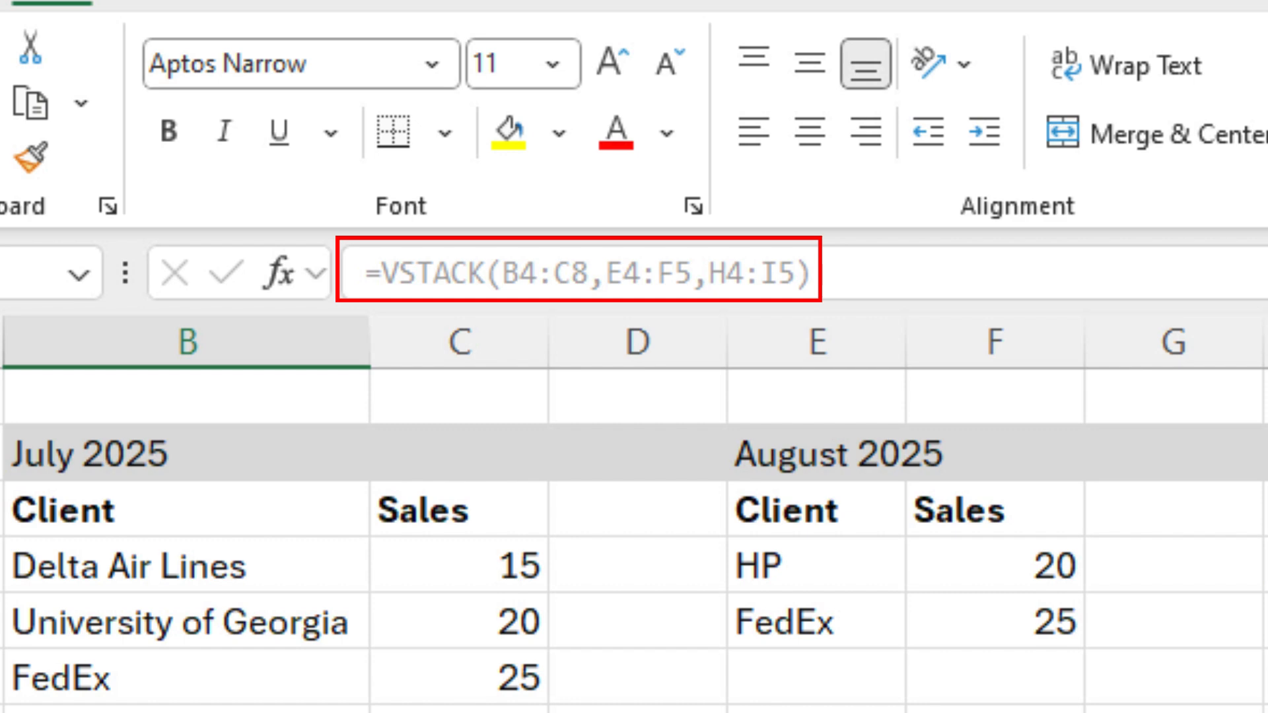
left_click(509, 566)
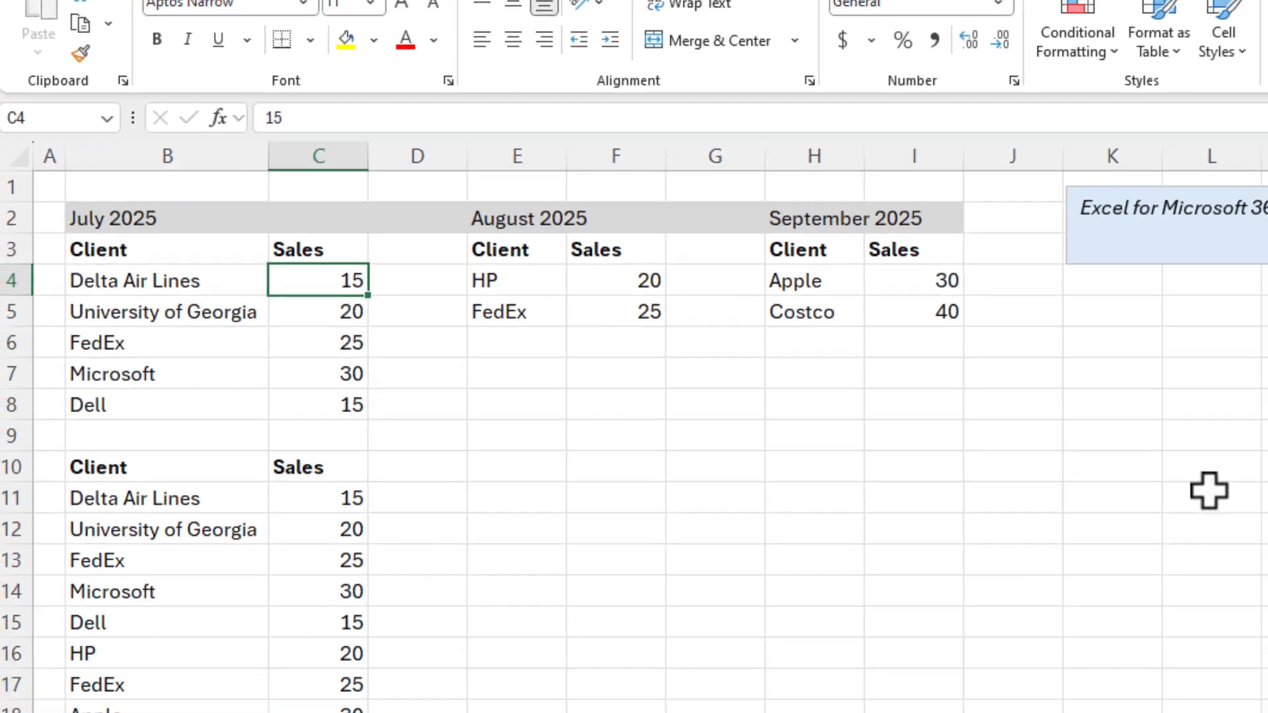
type("45")
key("Return")
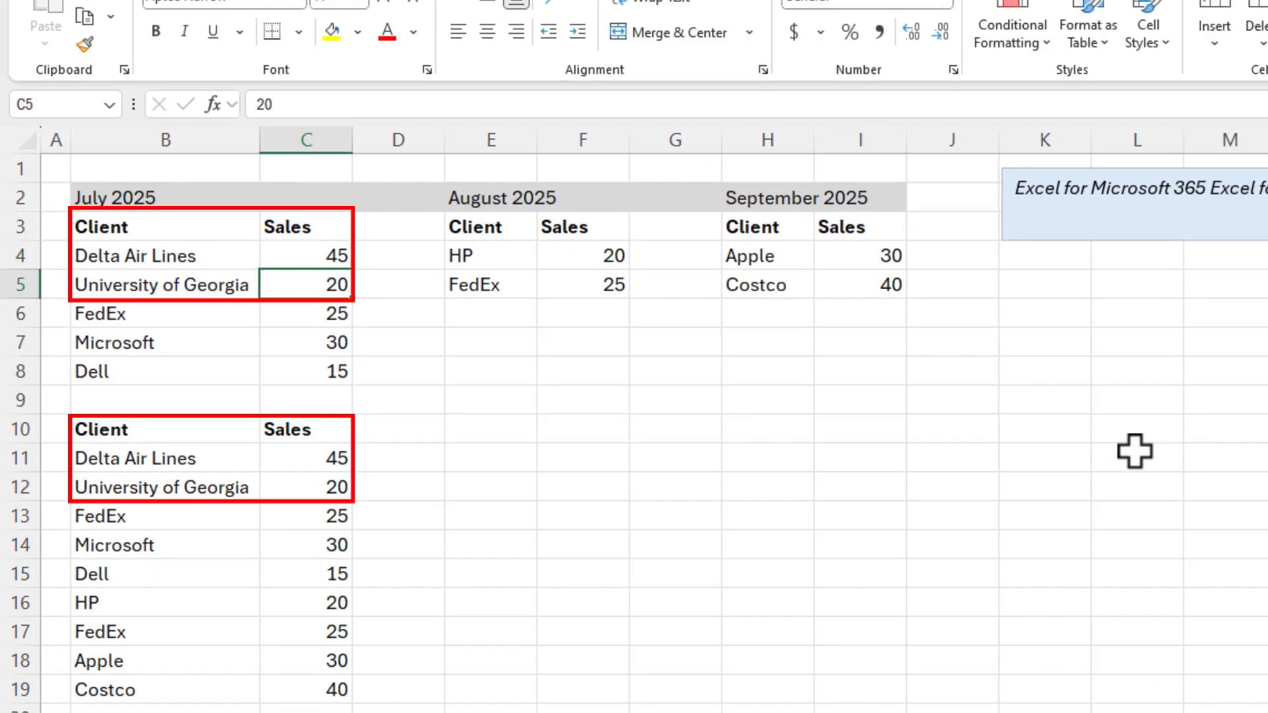
type("60")
key("Return")
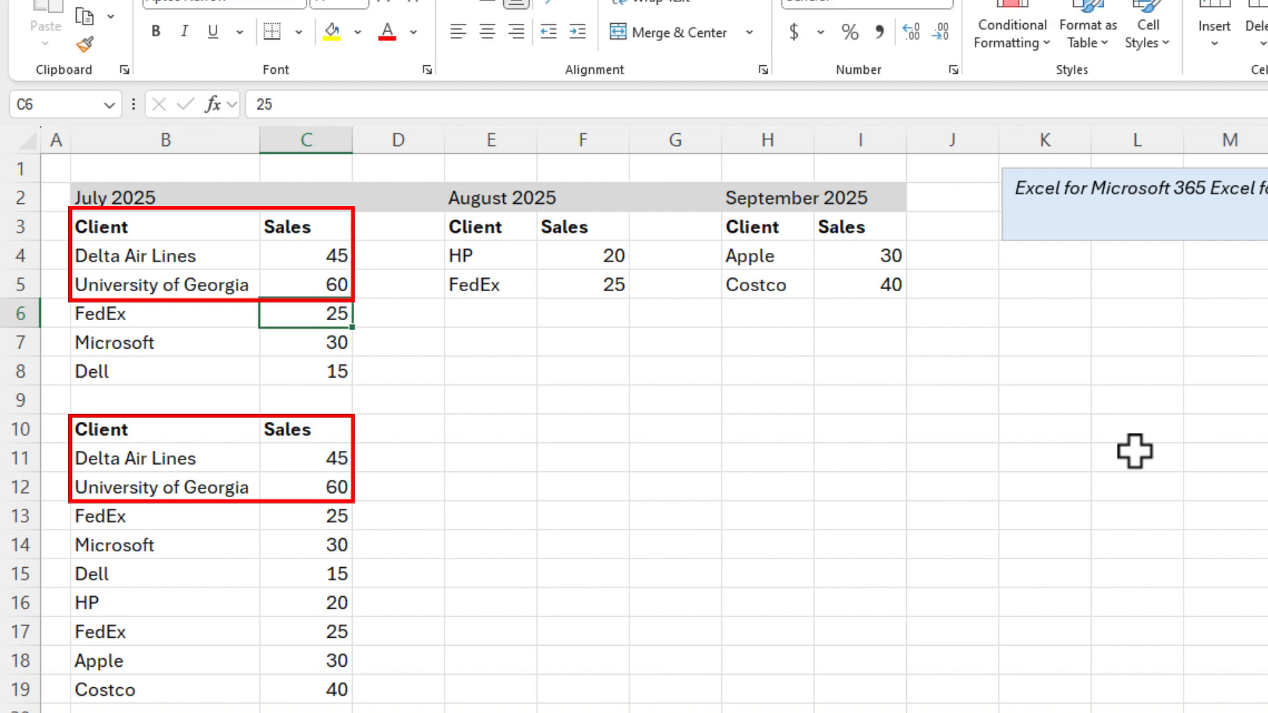
On the HSTACK sheet, enter an HSTACK formula in B14 that joins the ranges C1:F2, C5:G6 and C9:J10 side by side
left_click(196, 426)
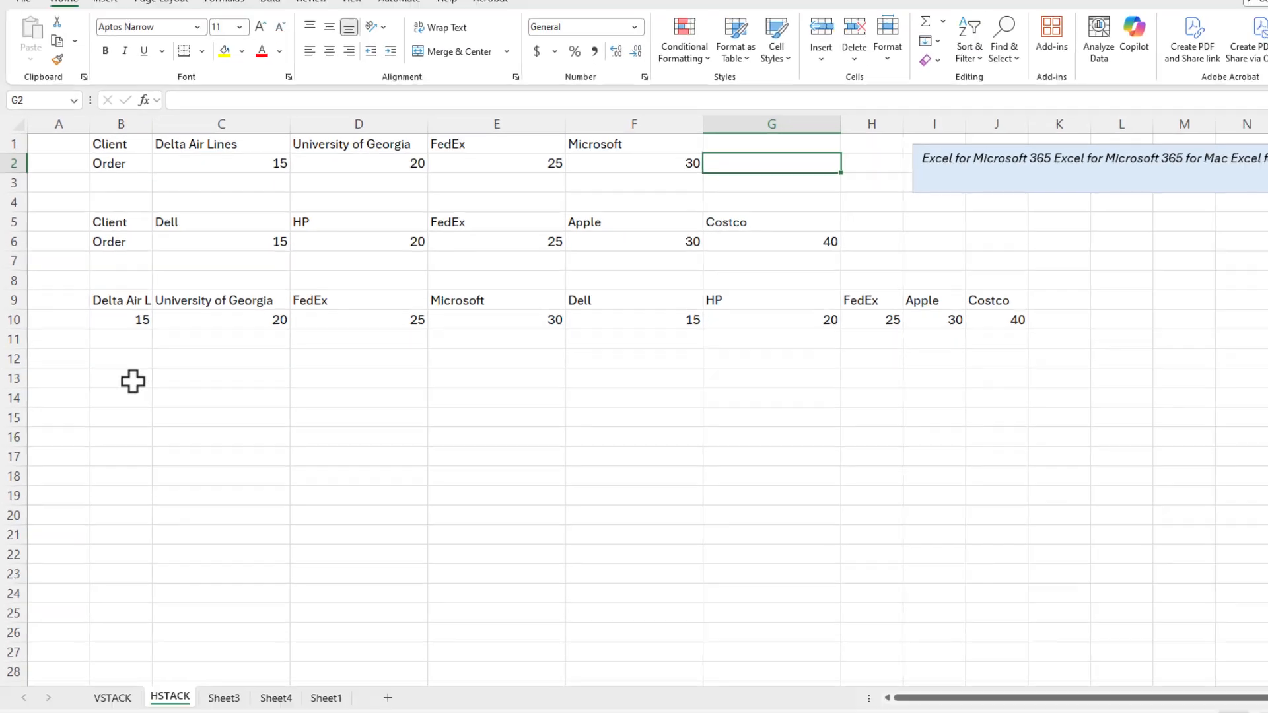
left_click(115, 384)
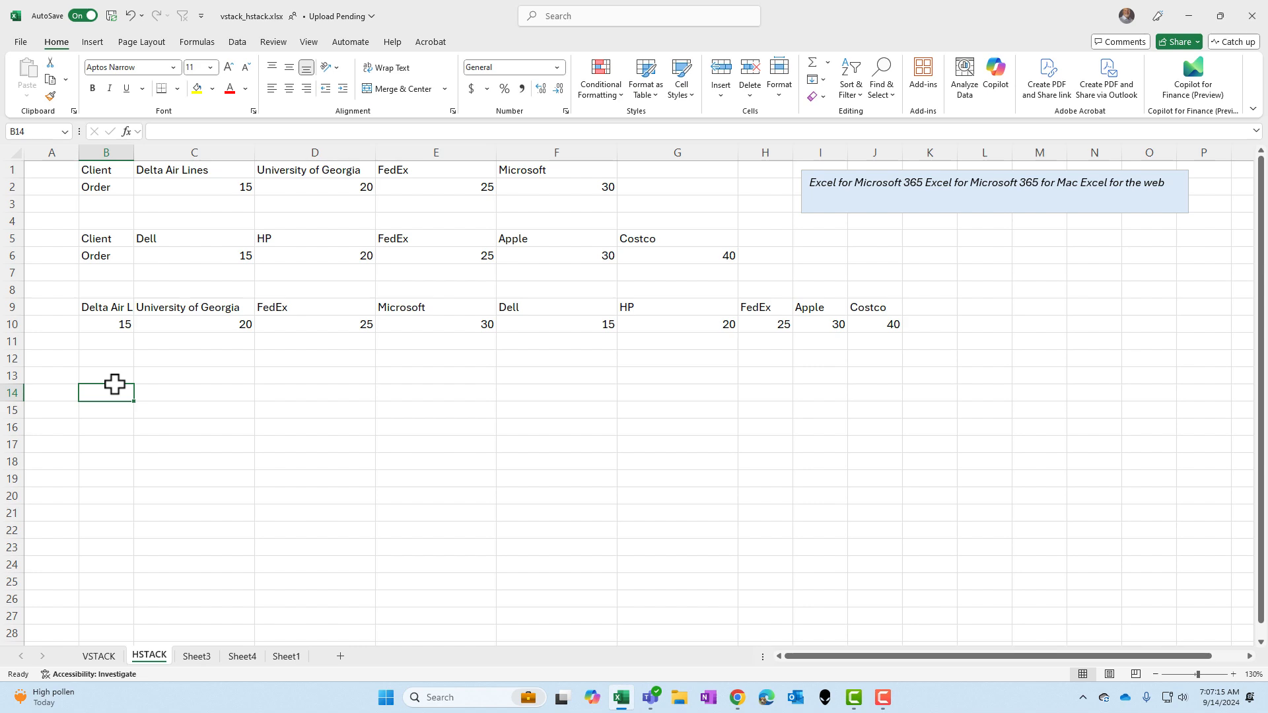
type("=hs")
key("Tab")
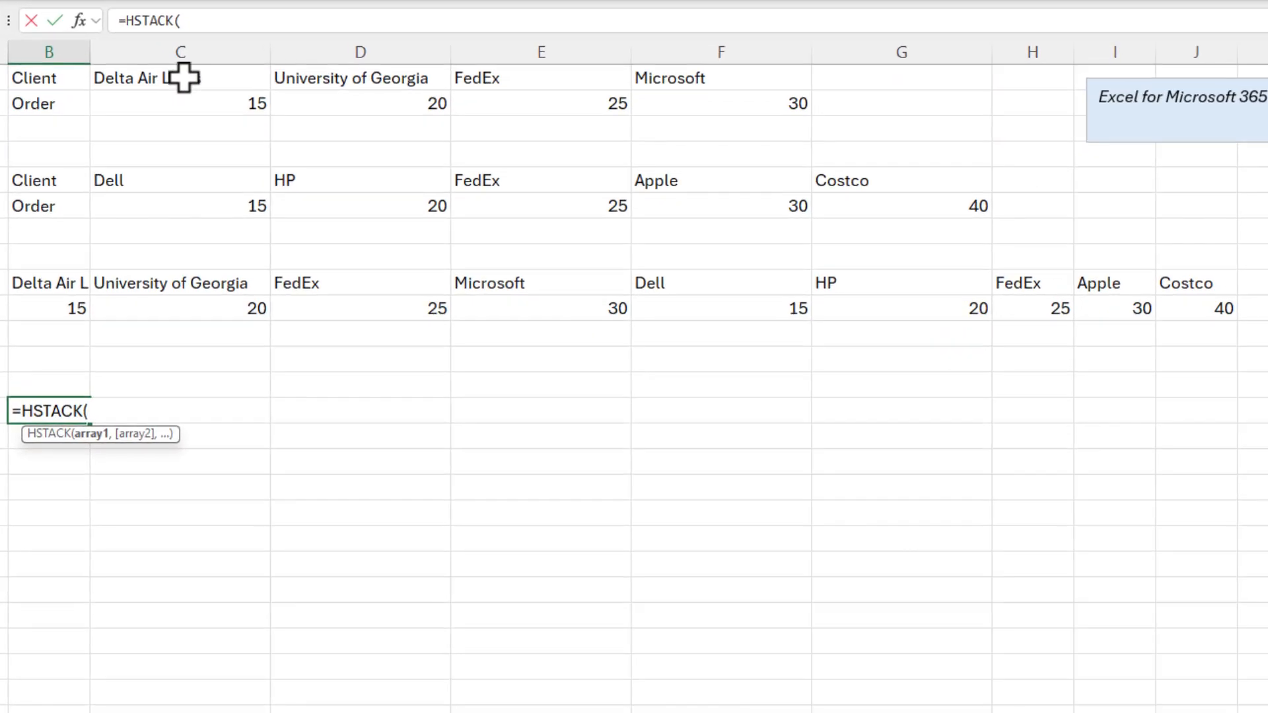
left_click_drag(194, 164, 542, 180)
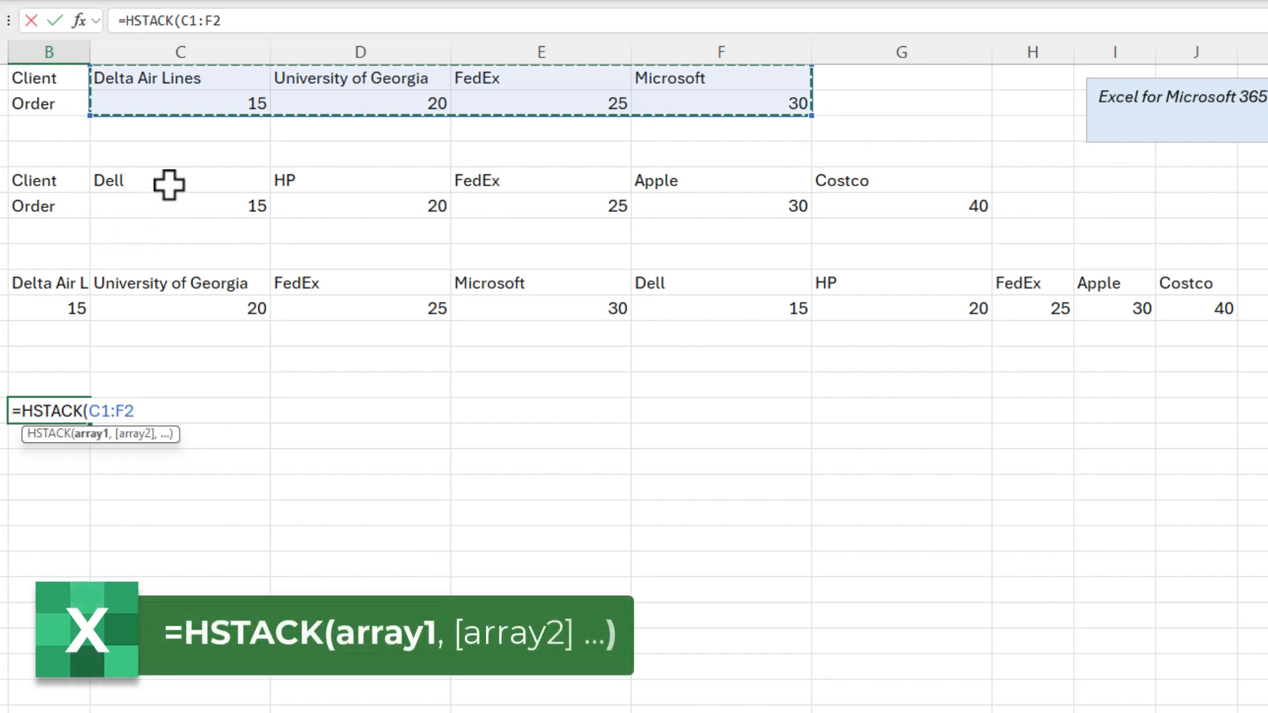
type(",")
left_click_drag(170, 184, 872, 202)
type(",")
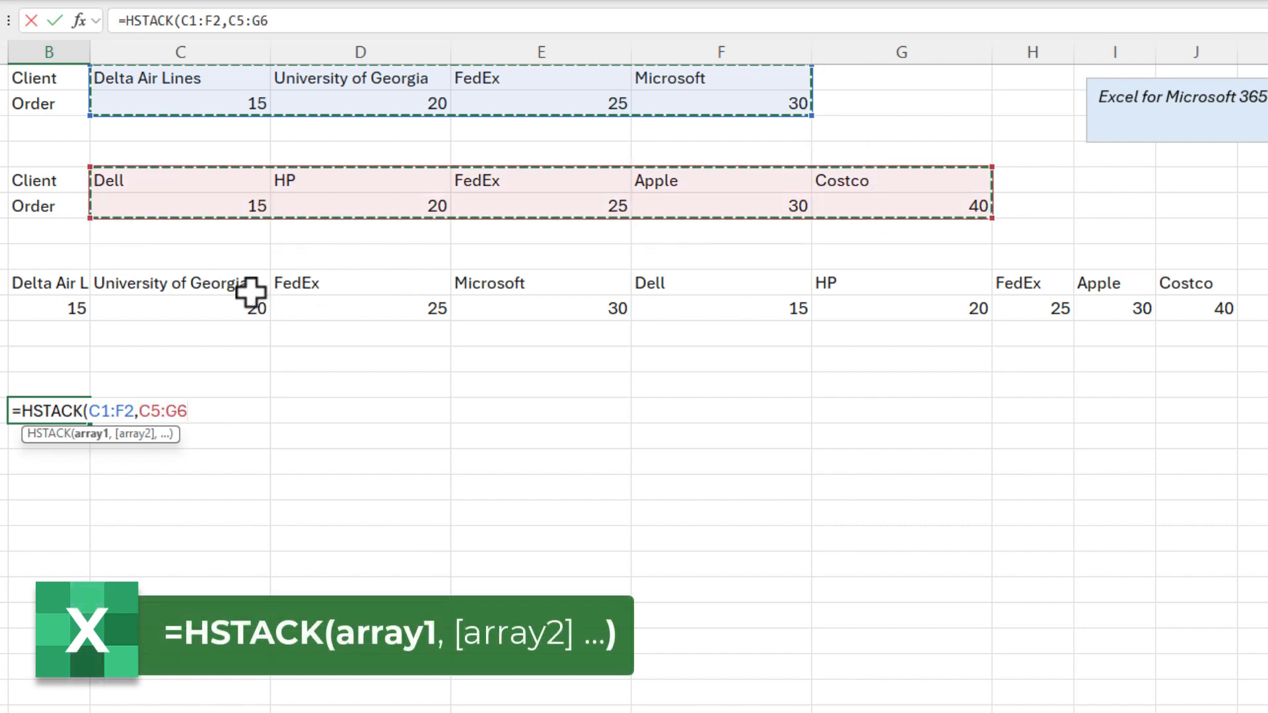
left_click_drag(252, 289, 1199, 315)
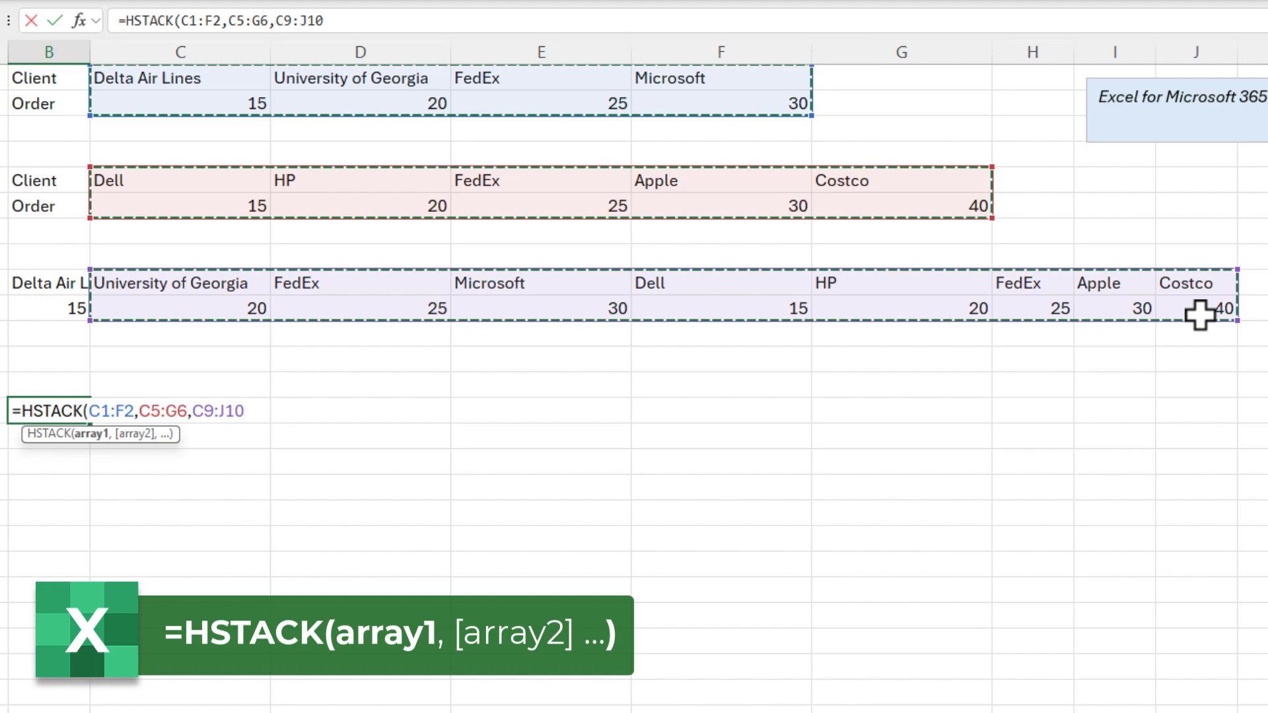
key("ctrl+Return")
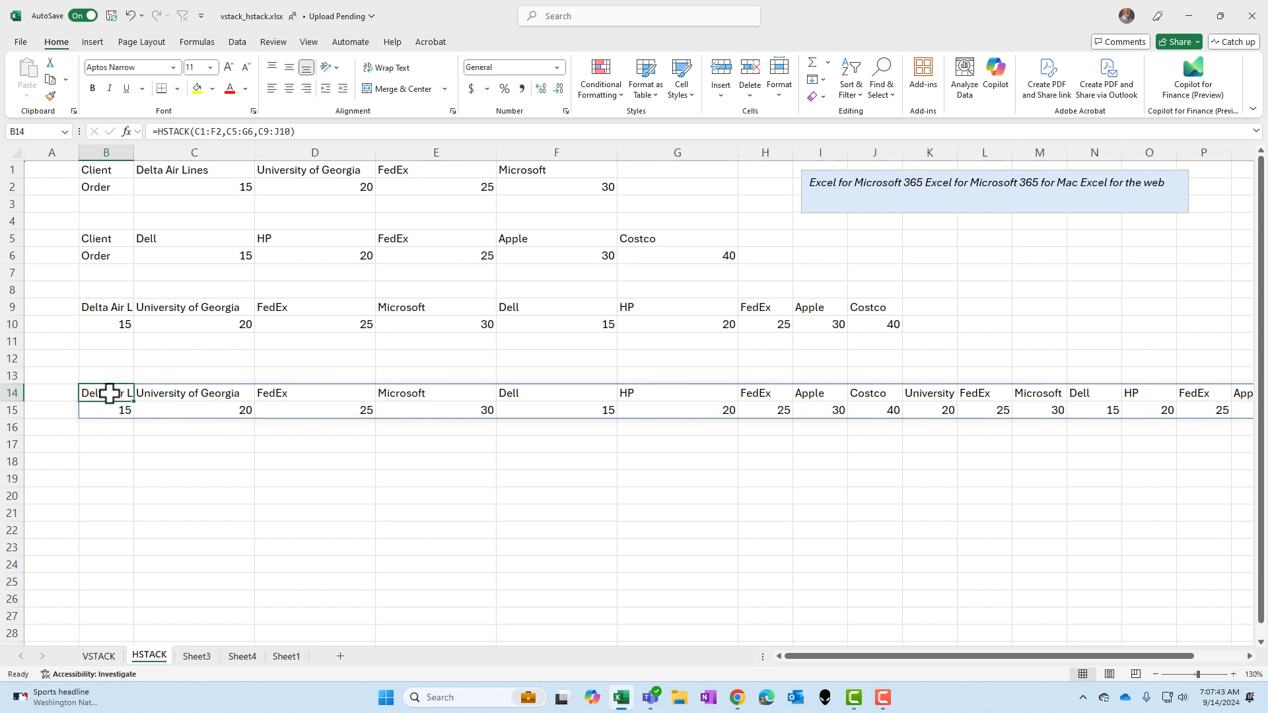
Replace the whole HSTACK result in rows 14 and 15 with its values only, in the same place
key("ctrl+a")
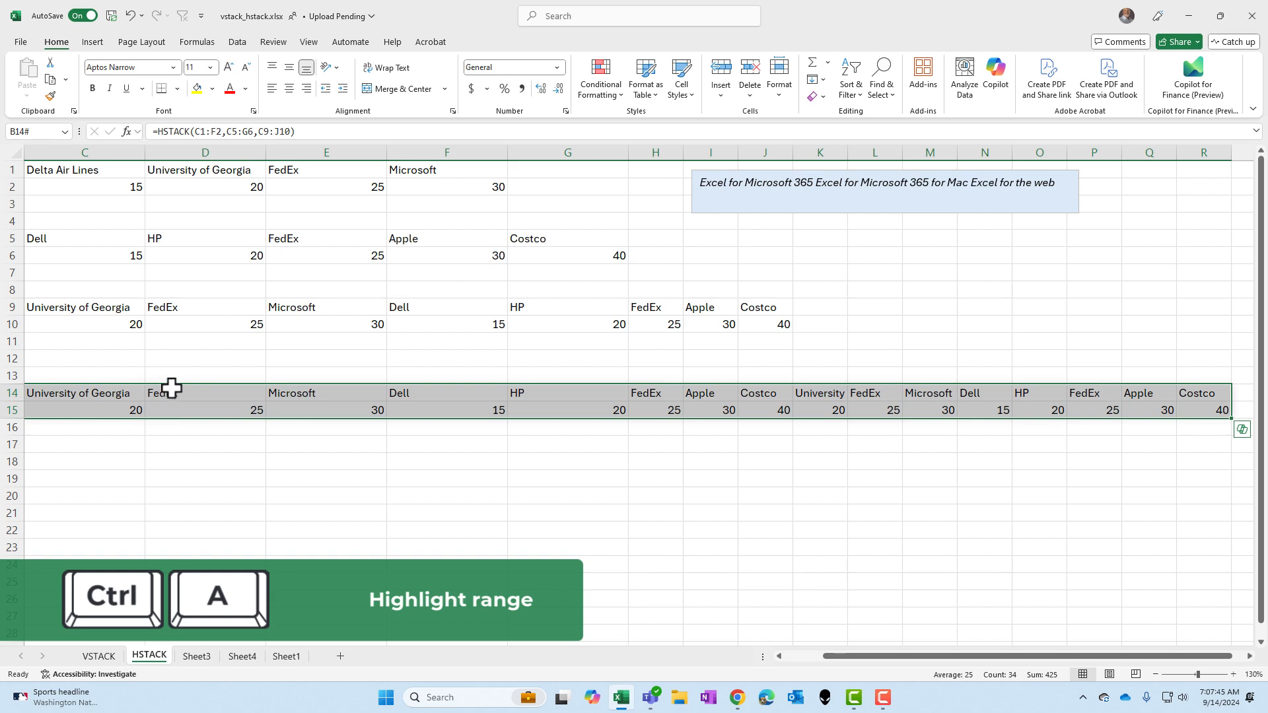
left_click_drag(177, 386, 204, 371)
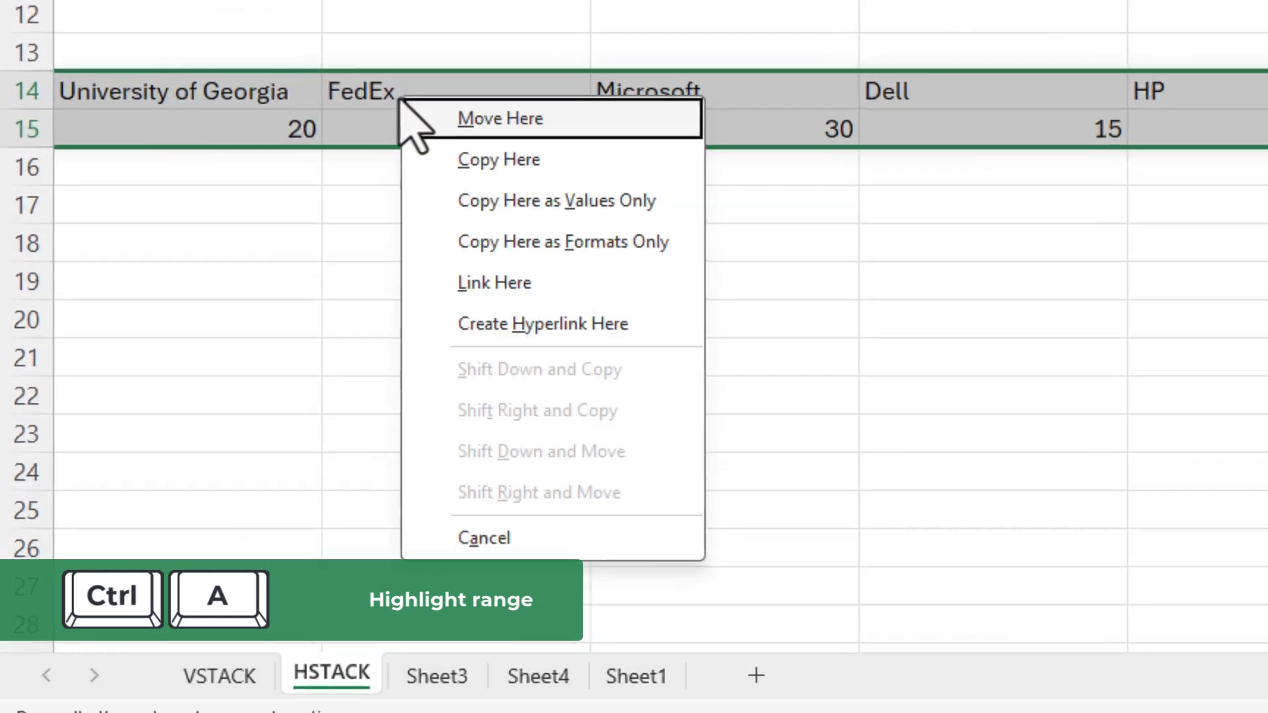
left_click(263, 413)
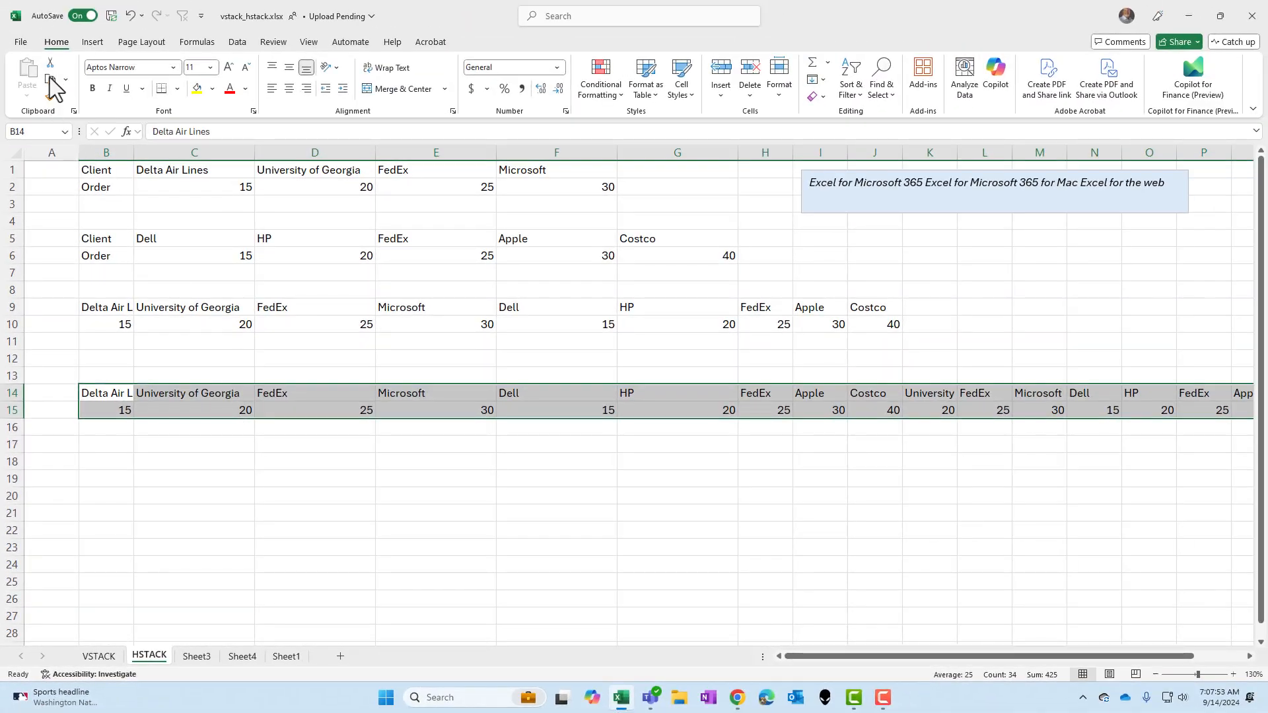
Copy the static values in rows 14 and 15, paste them transposed at B17, and widen column B to fit Delta Air Lines
left_click(49, 78)
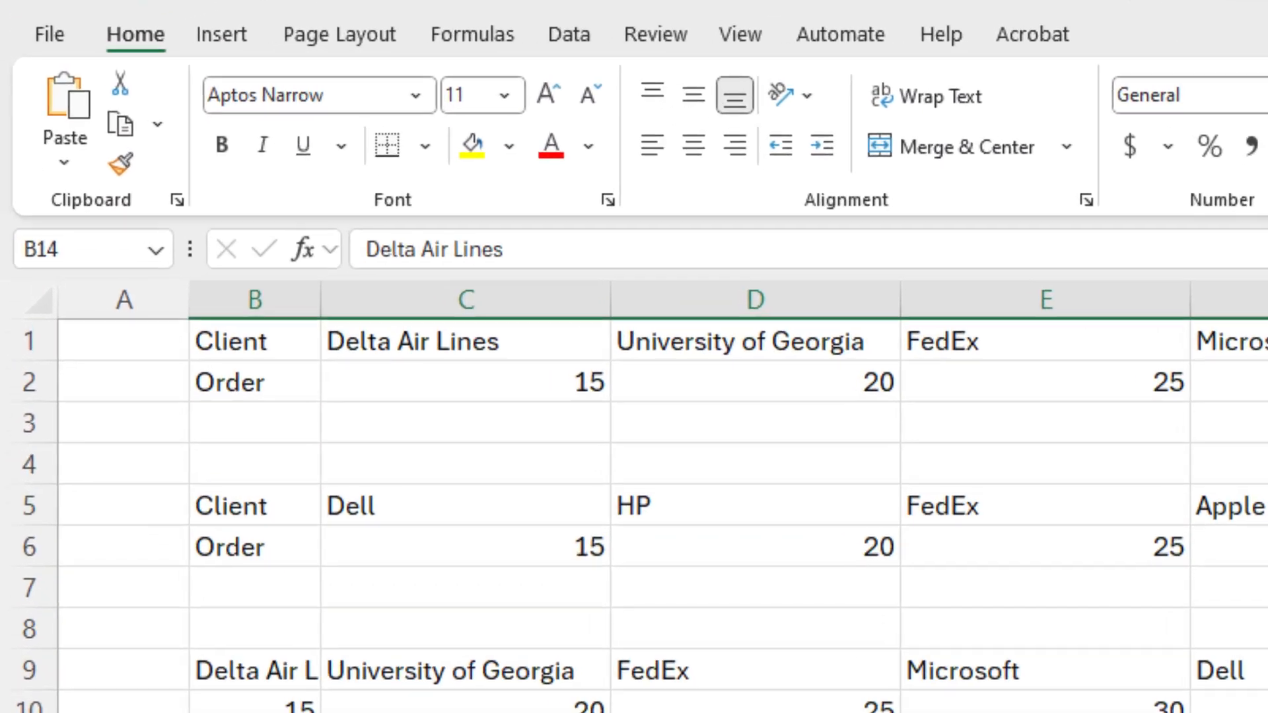
left_click(105, 444)
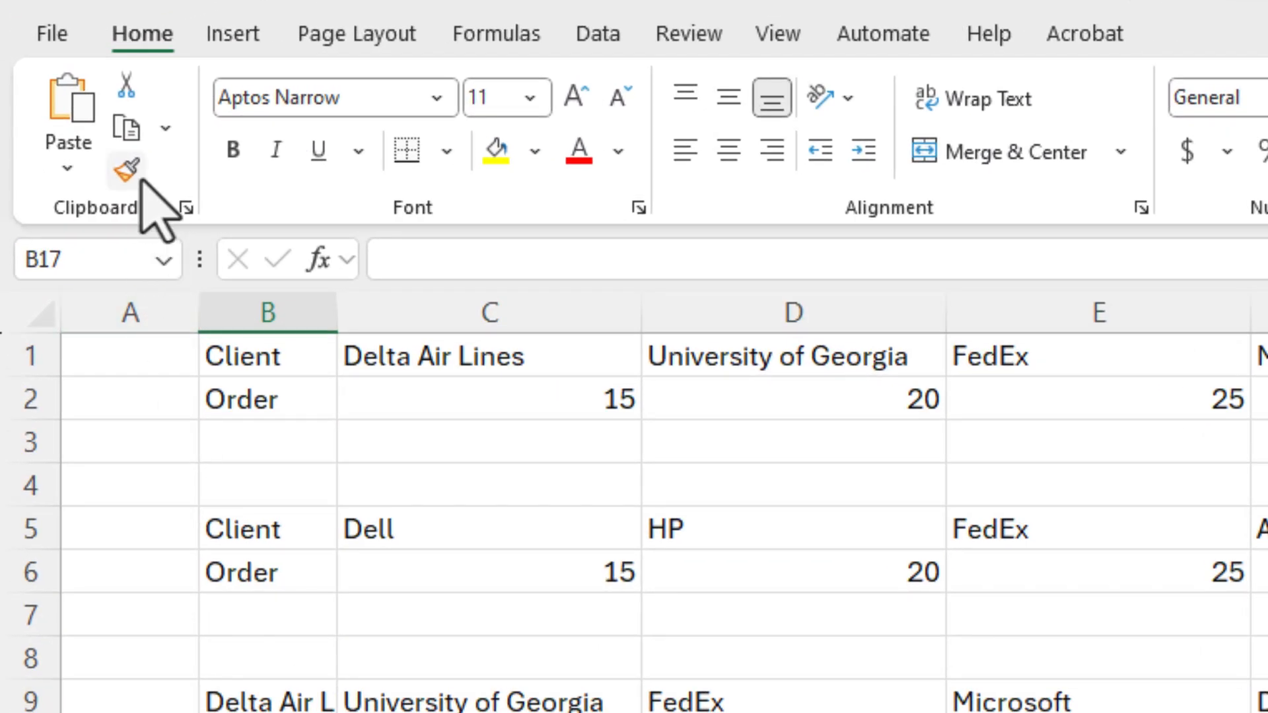
left_click(65, 173)
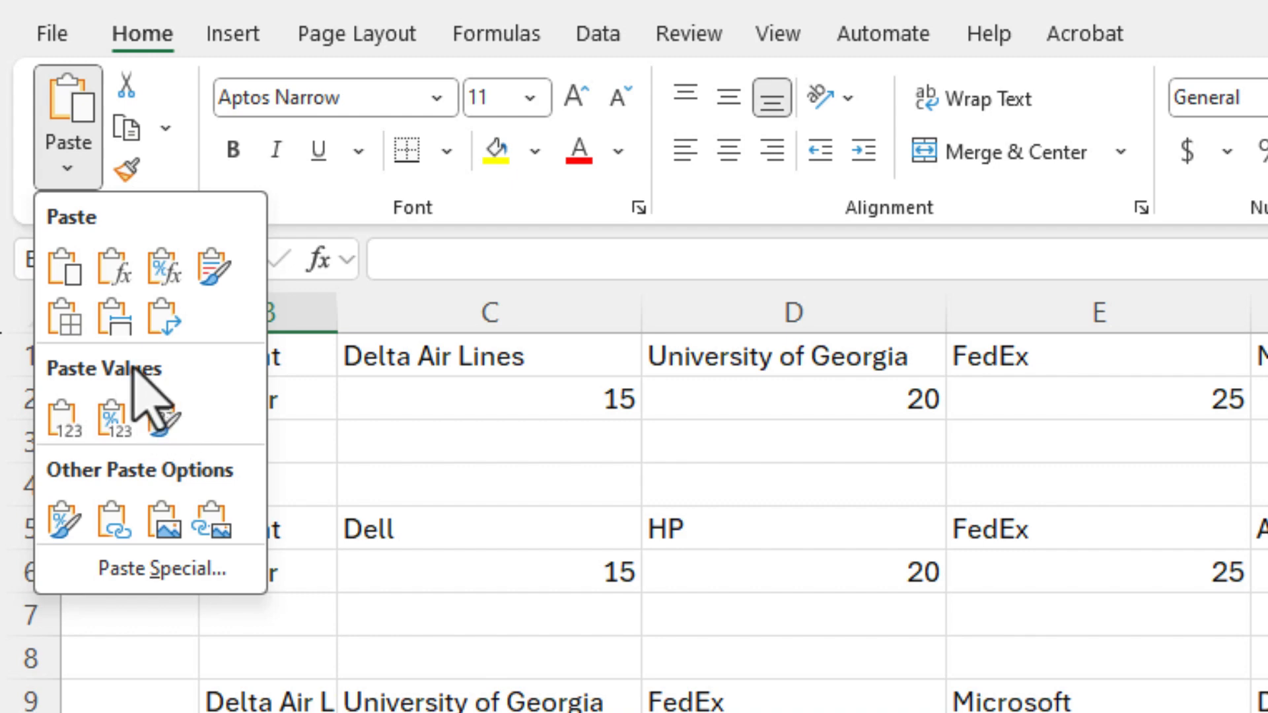
left_click(163, 321)
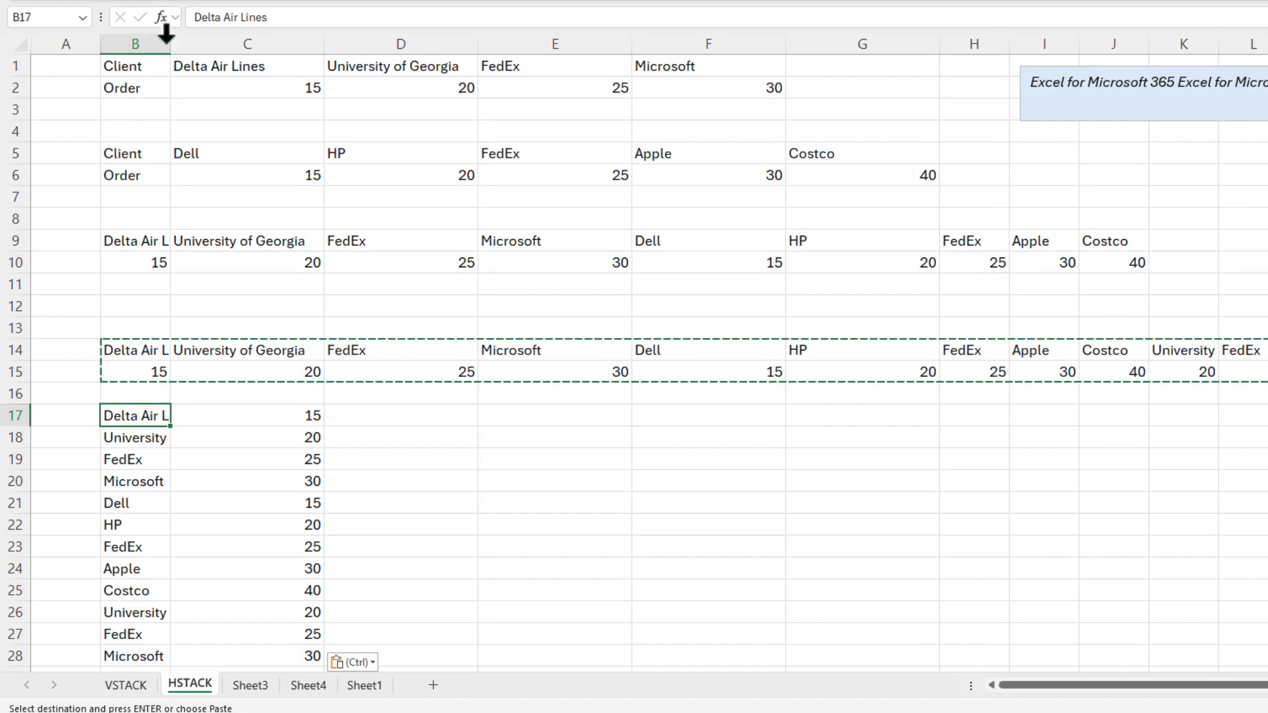
left_click_drag(170, 43, 211, 43)
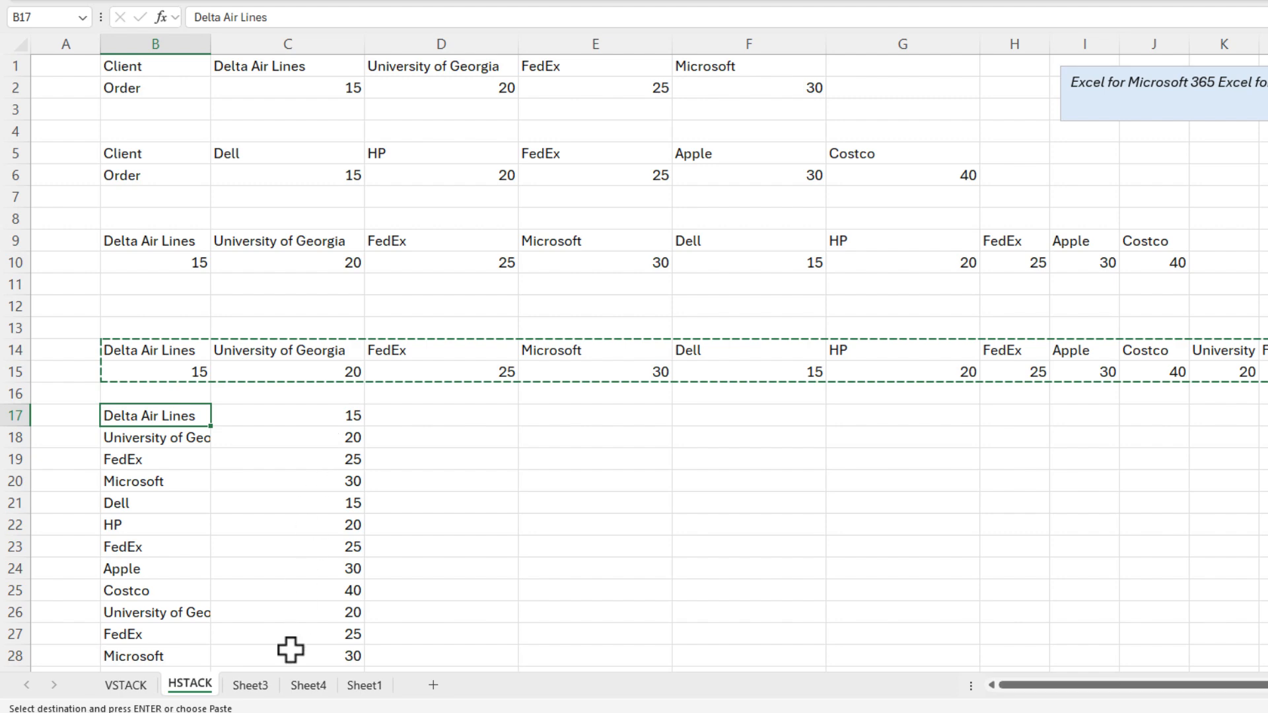
Compare the client and sales lists on Sheet3 and Sheet4
left_click(250, 685)
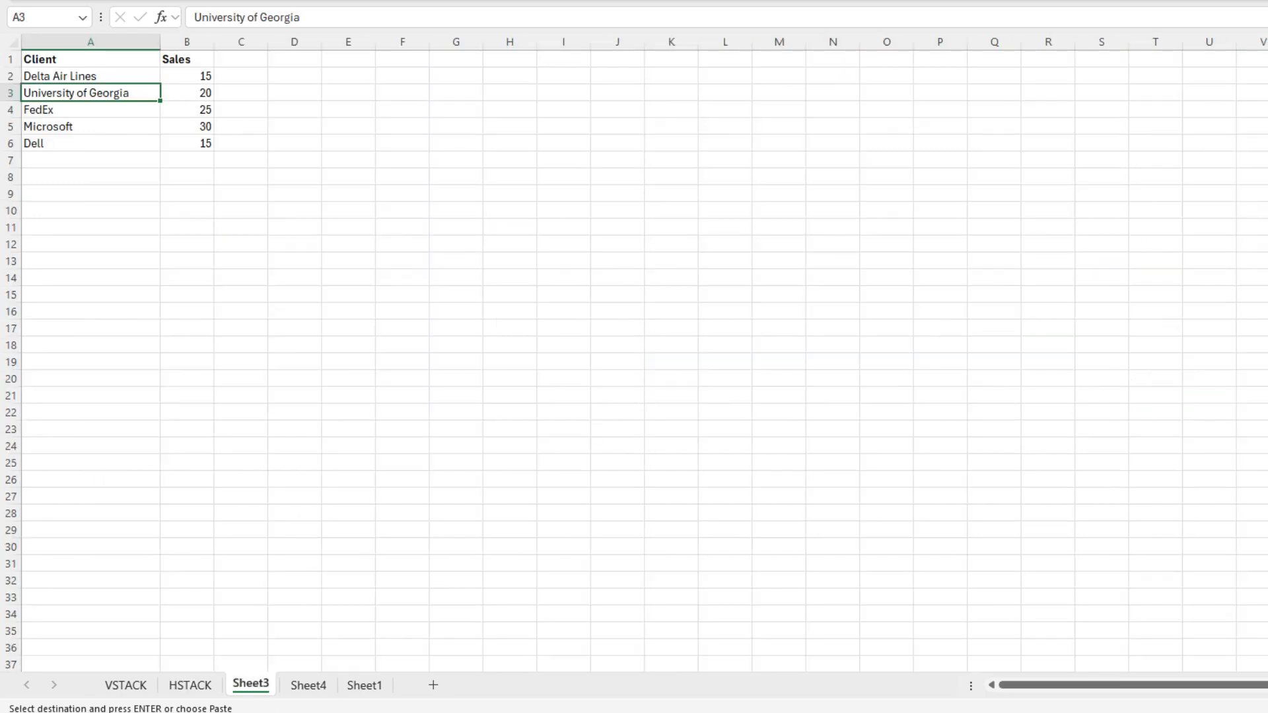
left_click(318, 684)
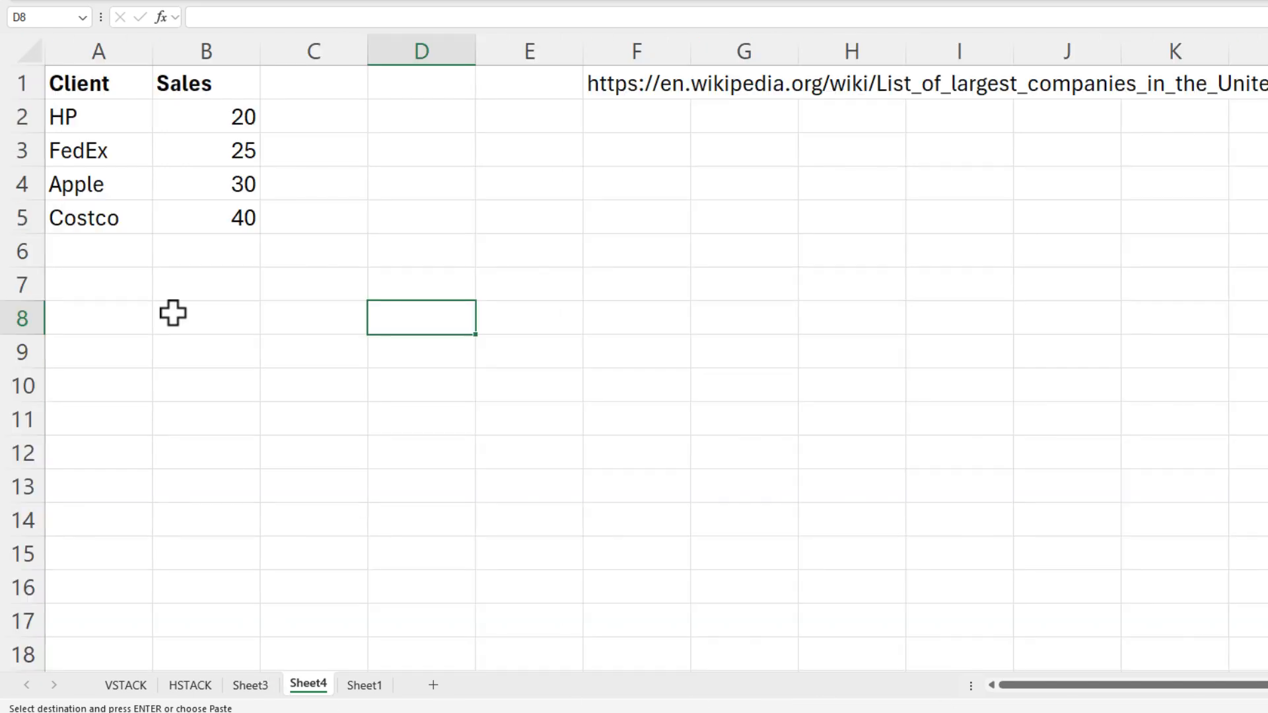
left_click(255, 686)
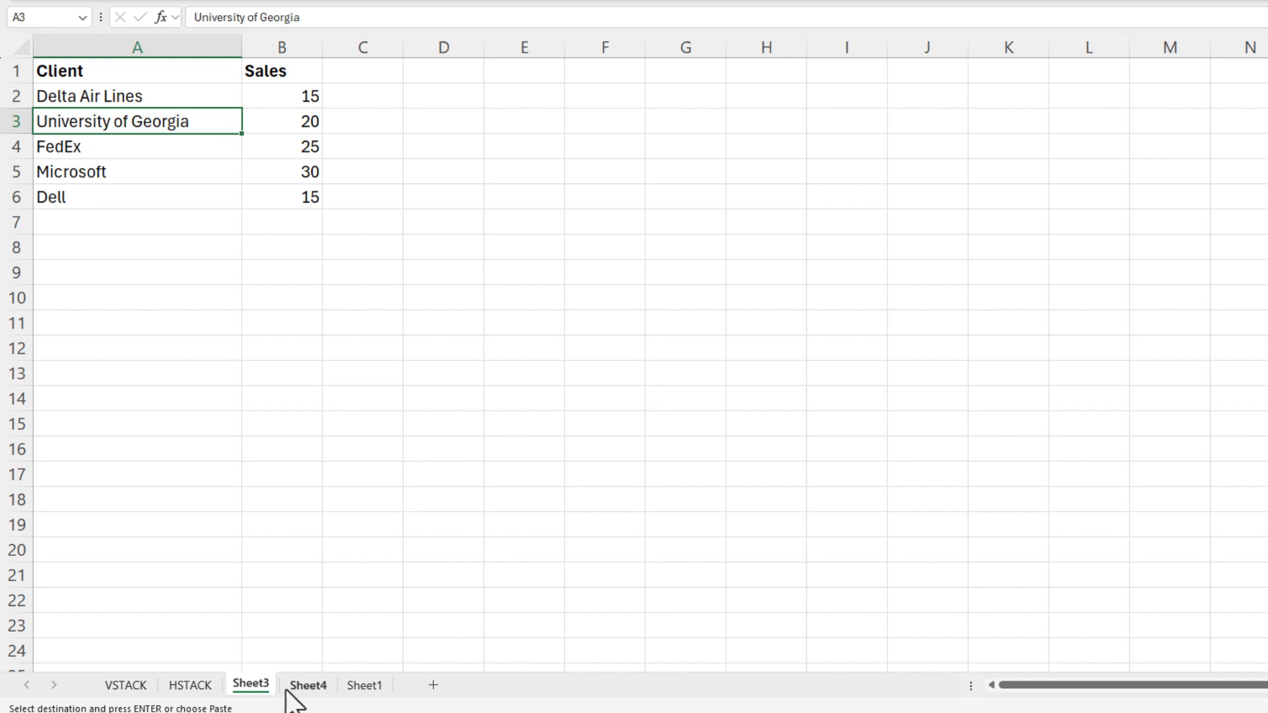
left_click(309, 685)
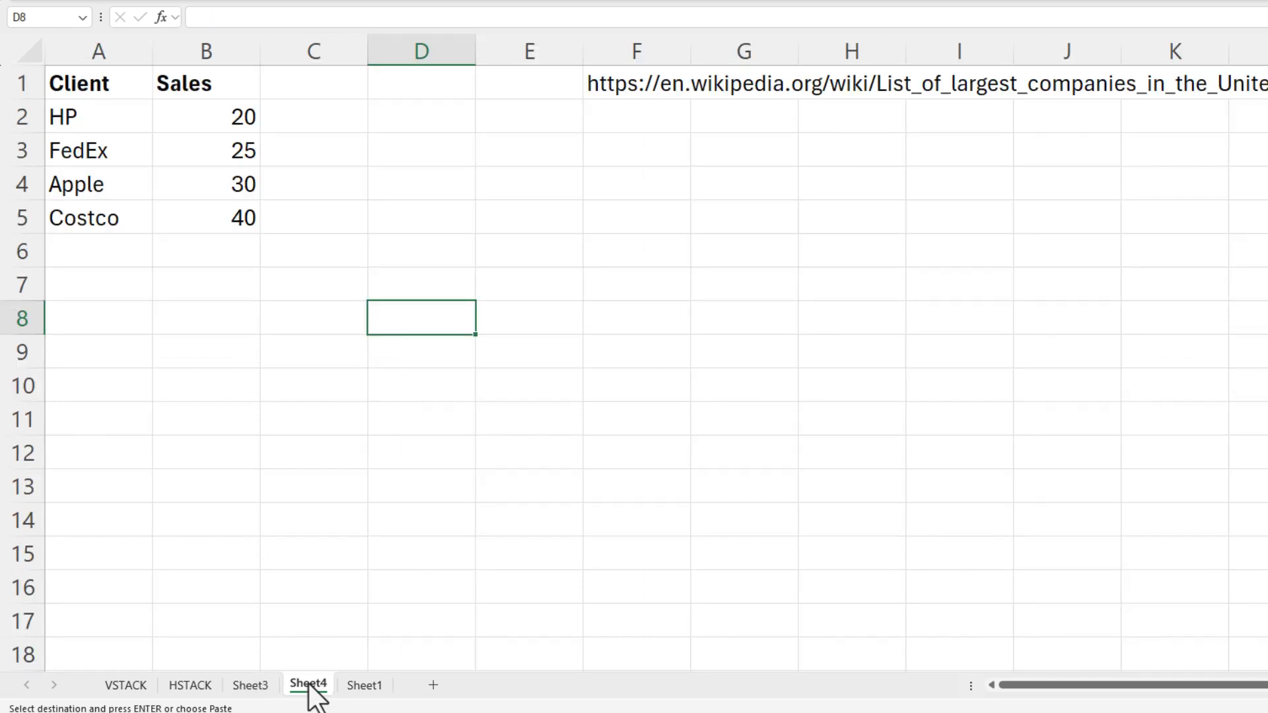
On Sheet1, enter a VSTACK formula in A2 that stacks Sheet3!A2:B6 and Sheet4!A2:B5, and fit column A to the client names
left_click(365, 686)
type("=")
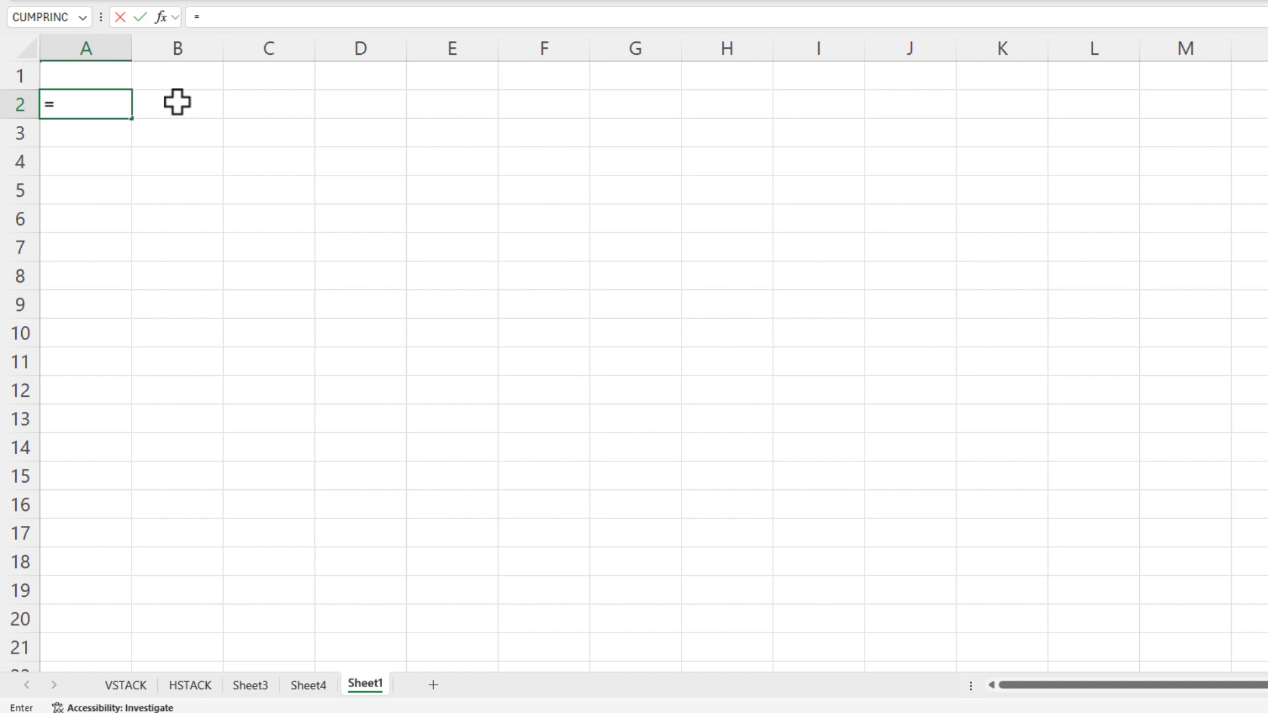
type("st")
key("BackSpace")
key("BackSpace")
type("vstack(")
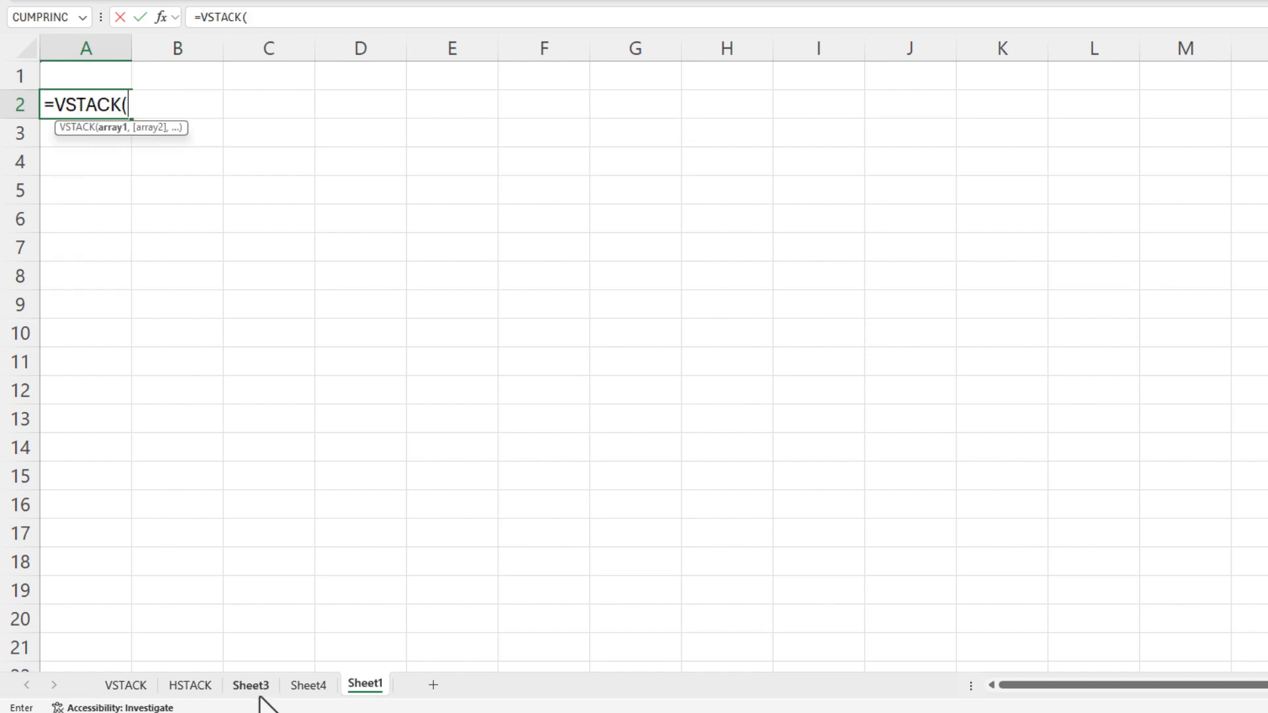
left_click(256, 688)
left_click_drag(118, 102, 280, 190)
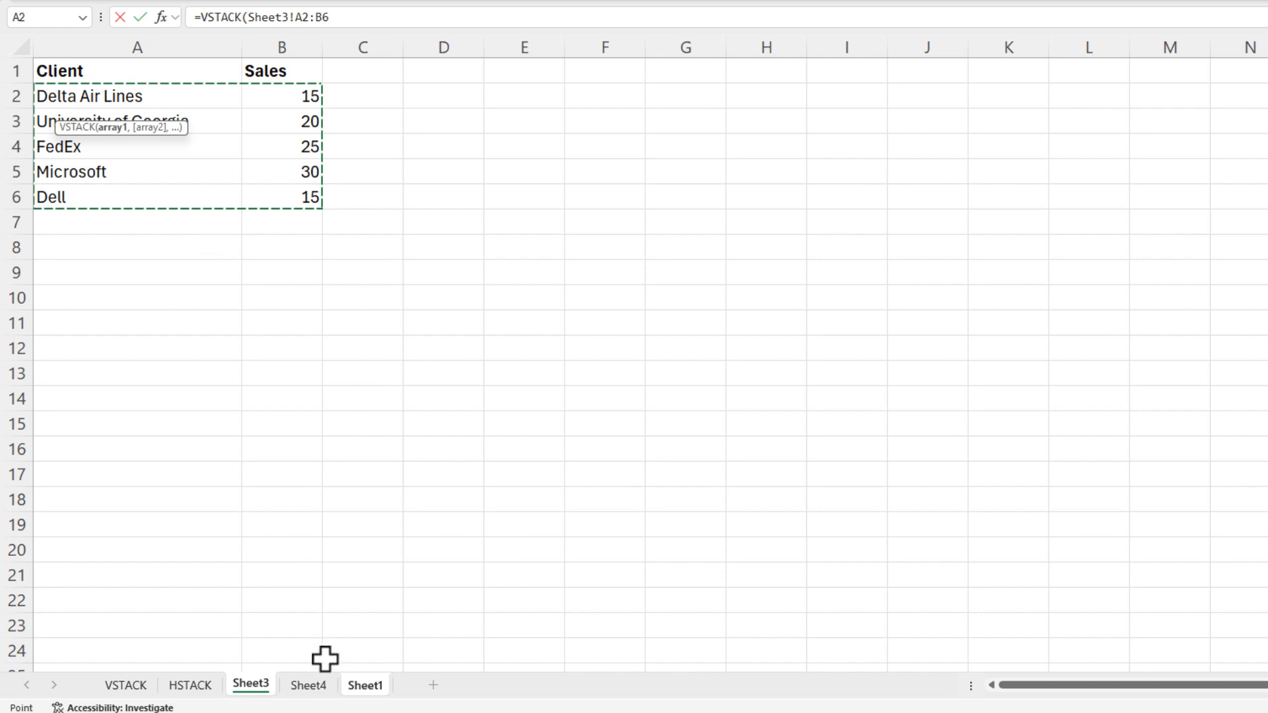
type(",")
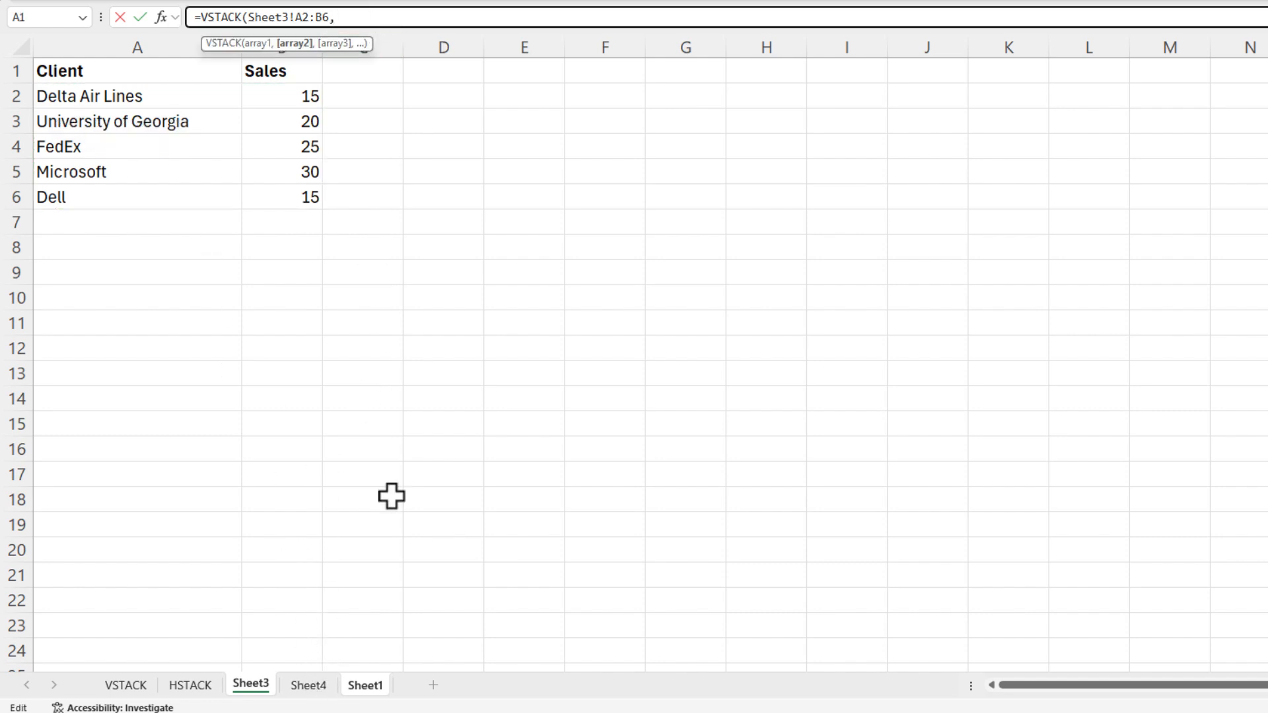
left_click(315, 687)
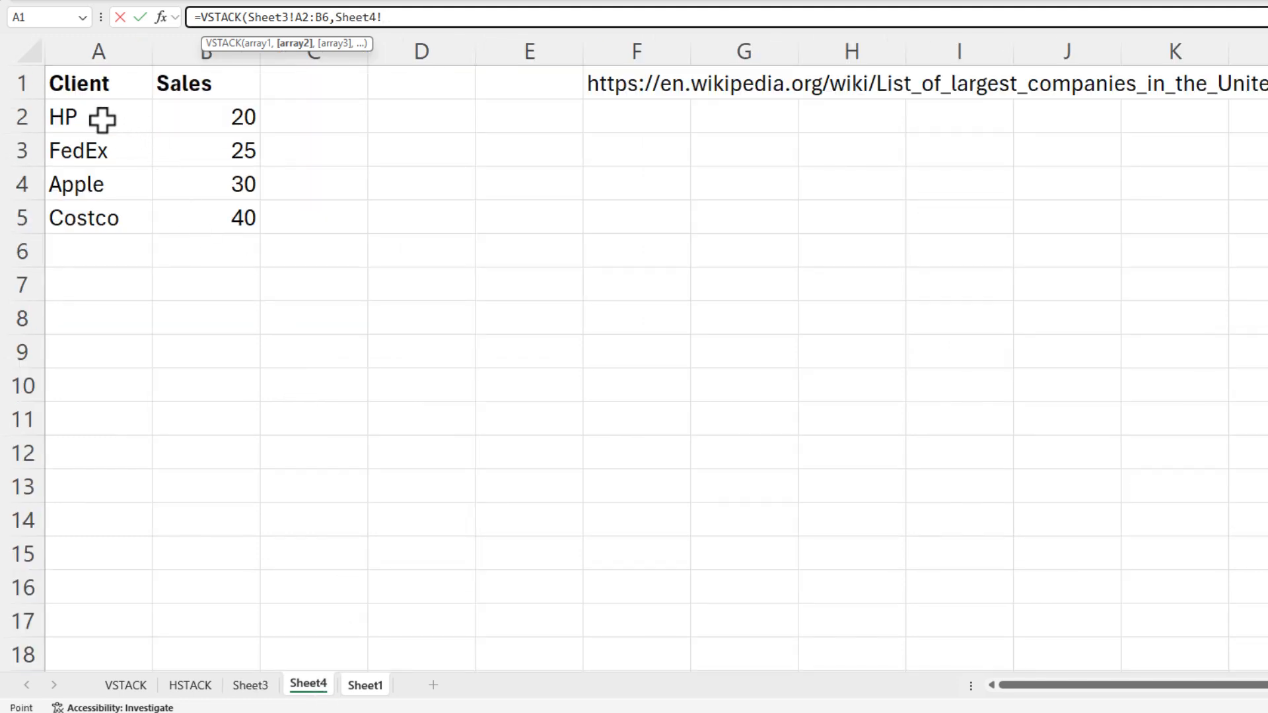
left_click_drag(102, 120, 215, 207)
key("Return")
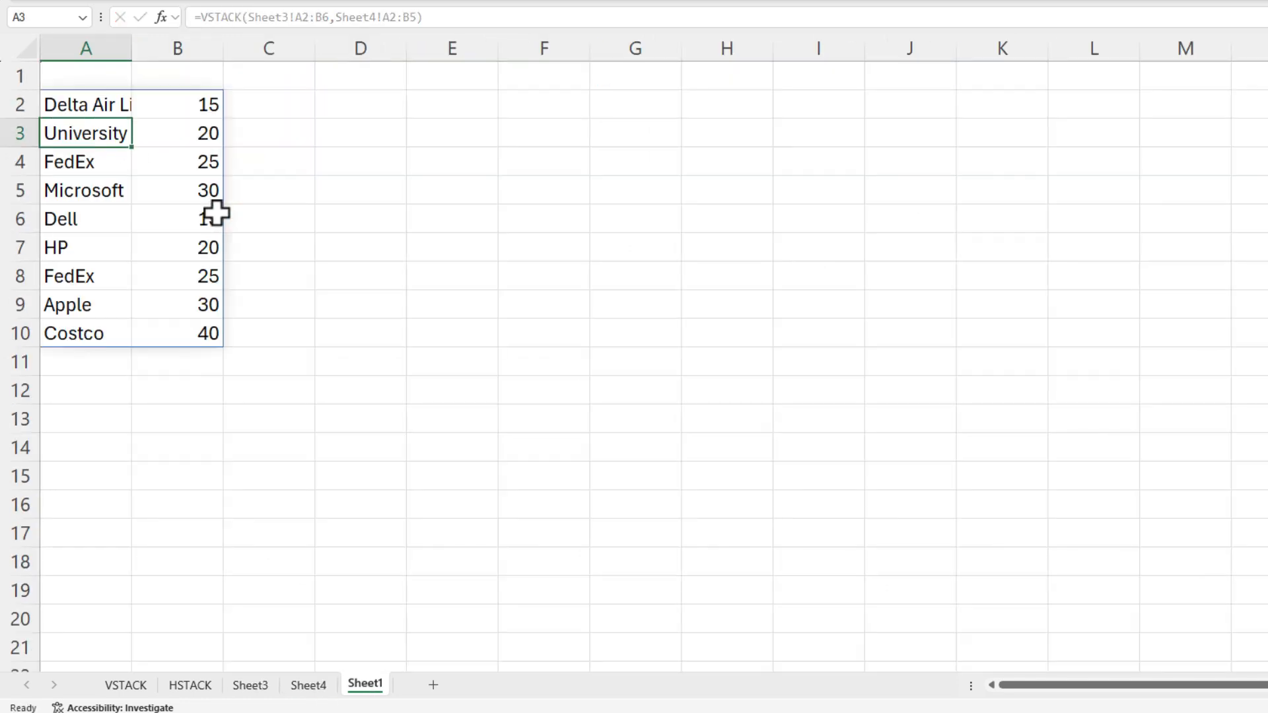
key("Up")
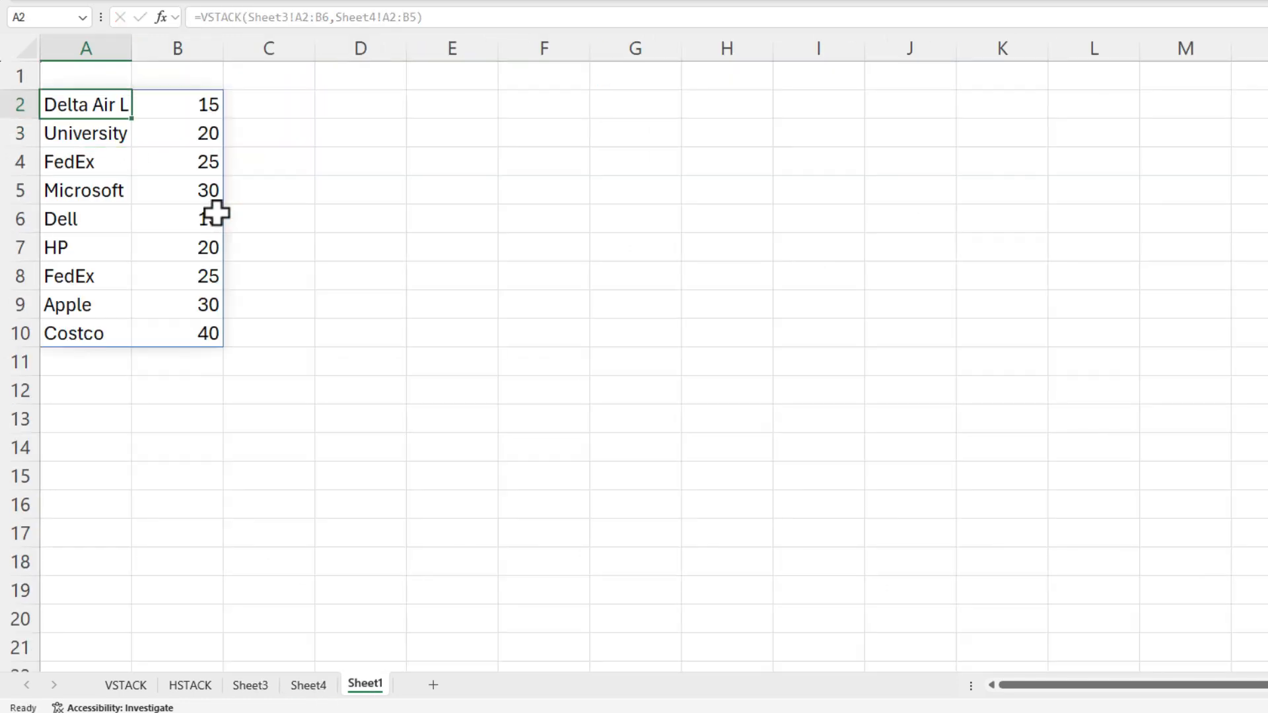
double_click(135, 47)
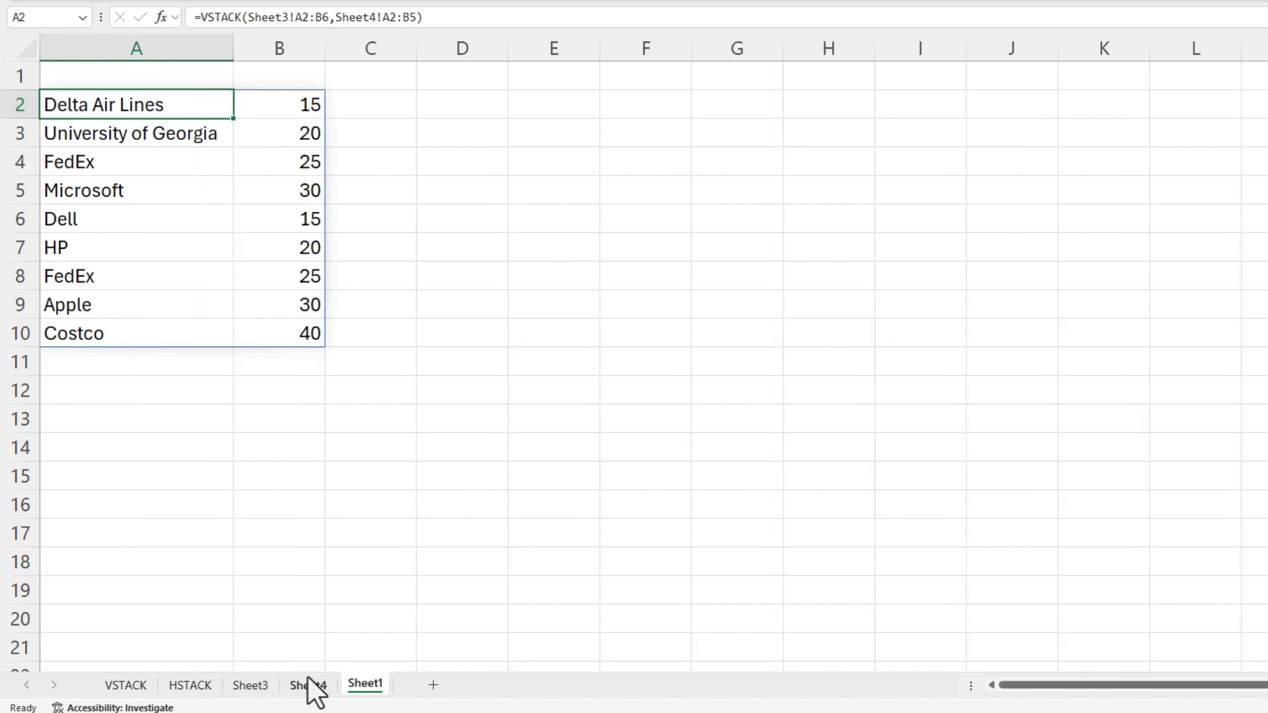
Set HP's sales on Sheet4 to 100 and check HP's sales in the stacked list on Sheet1
left_click(308, 687)
left_click(236, 115)
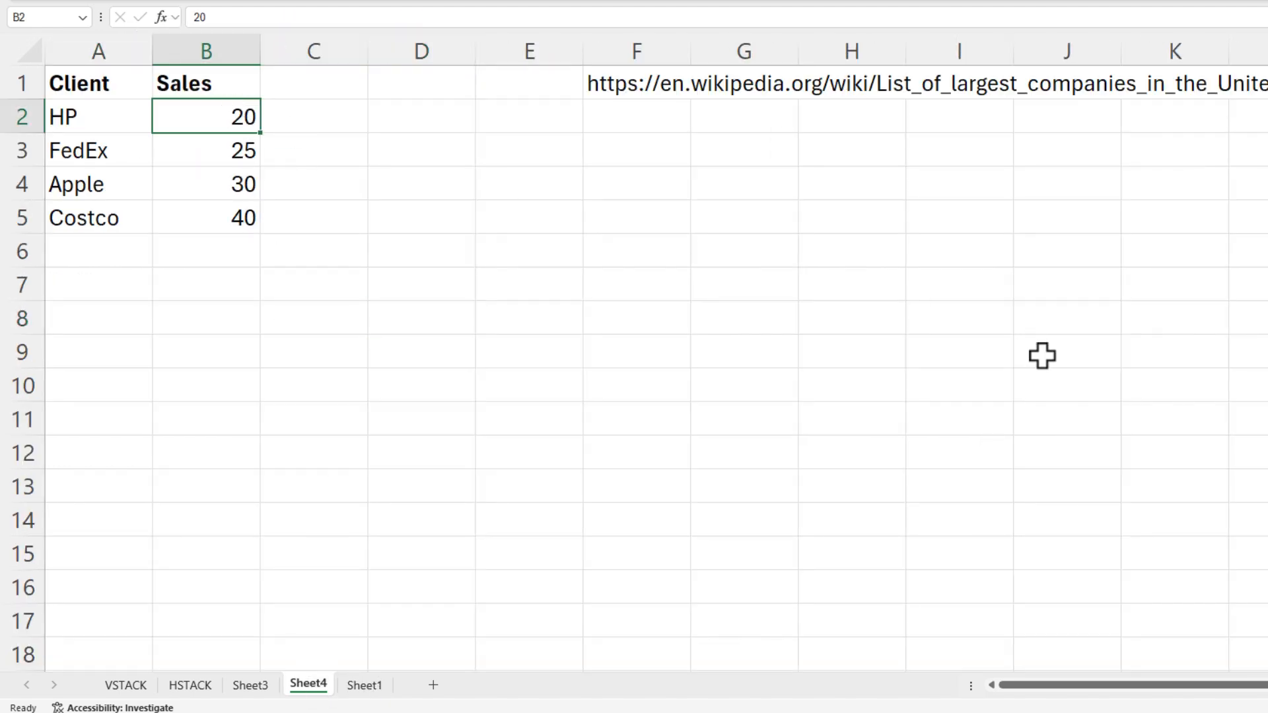
key("Return")
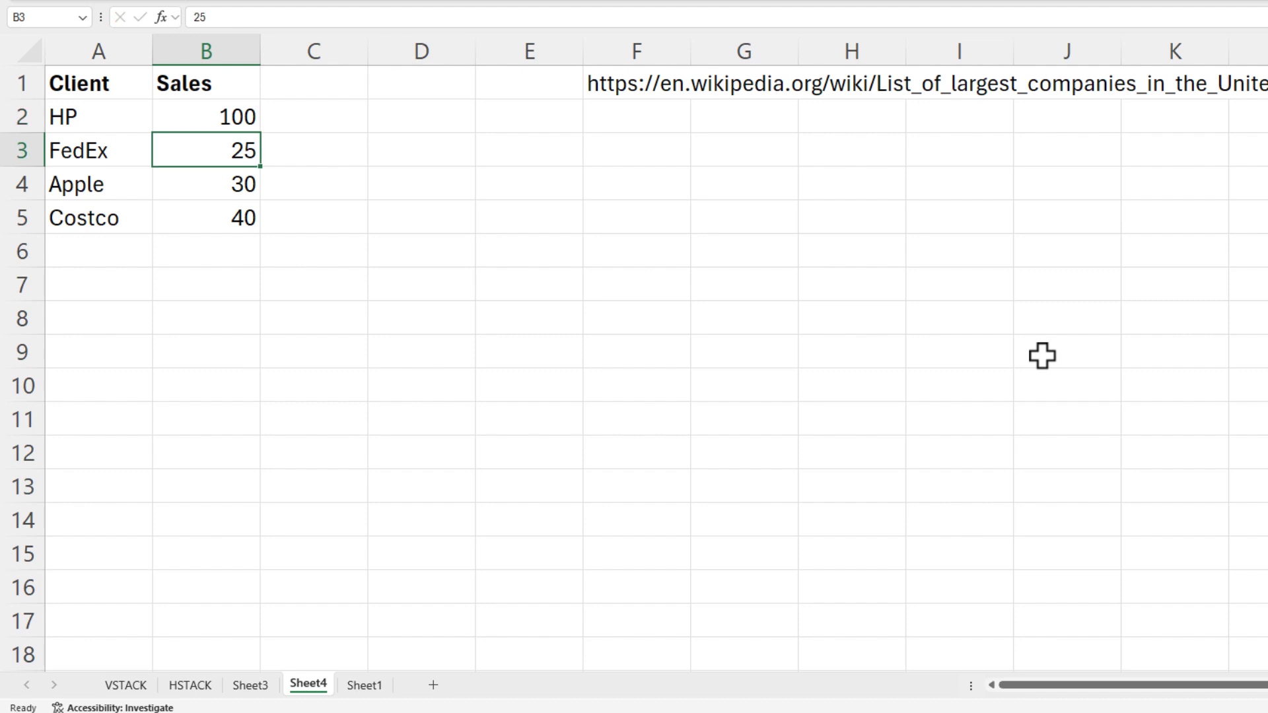
left_click(385, 690)
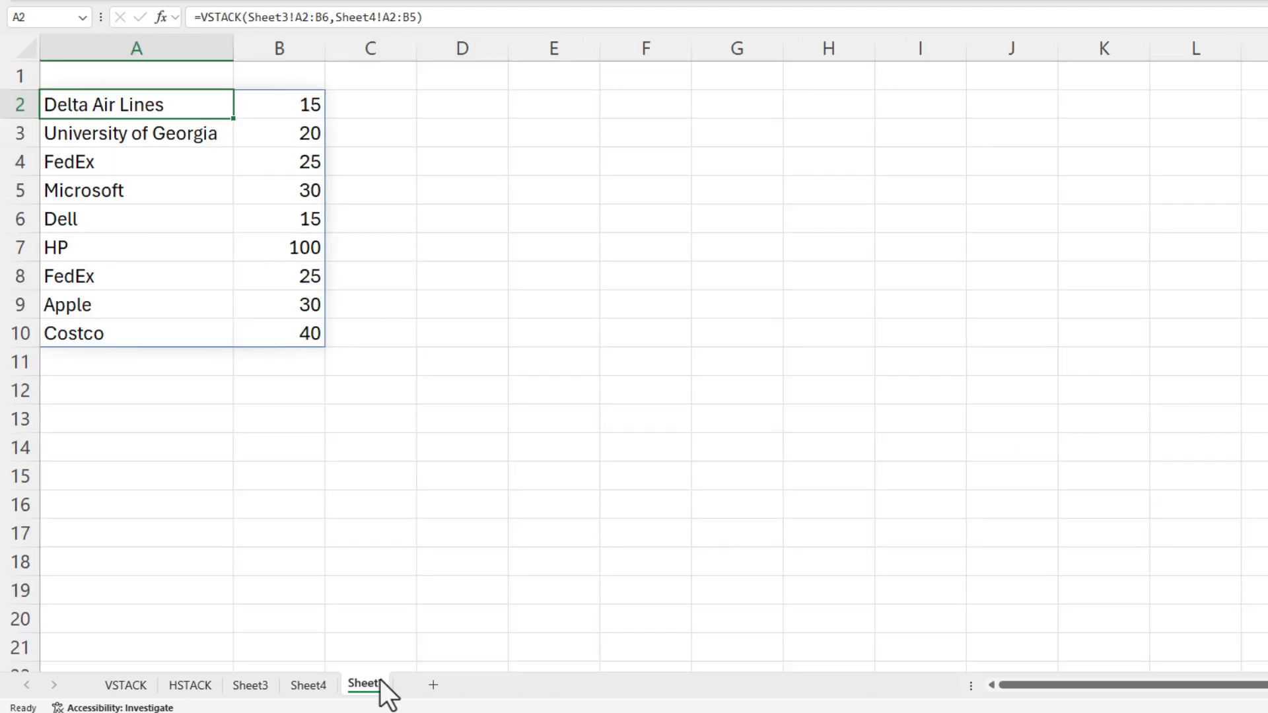
left_click(277, 252)
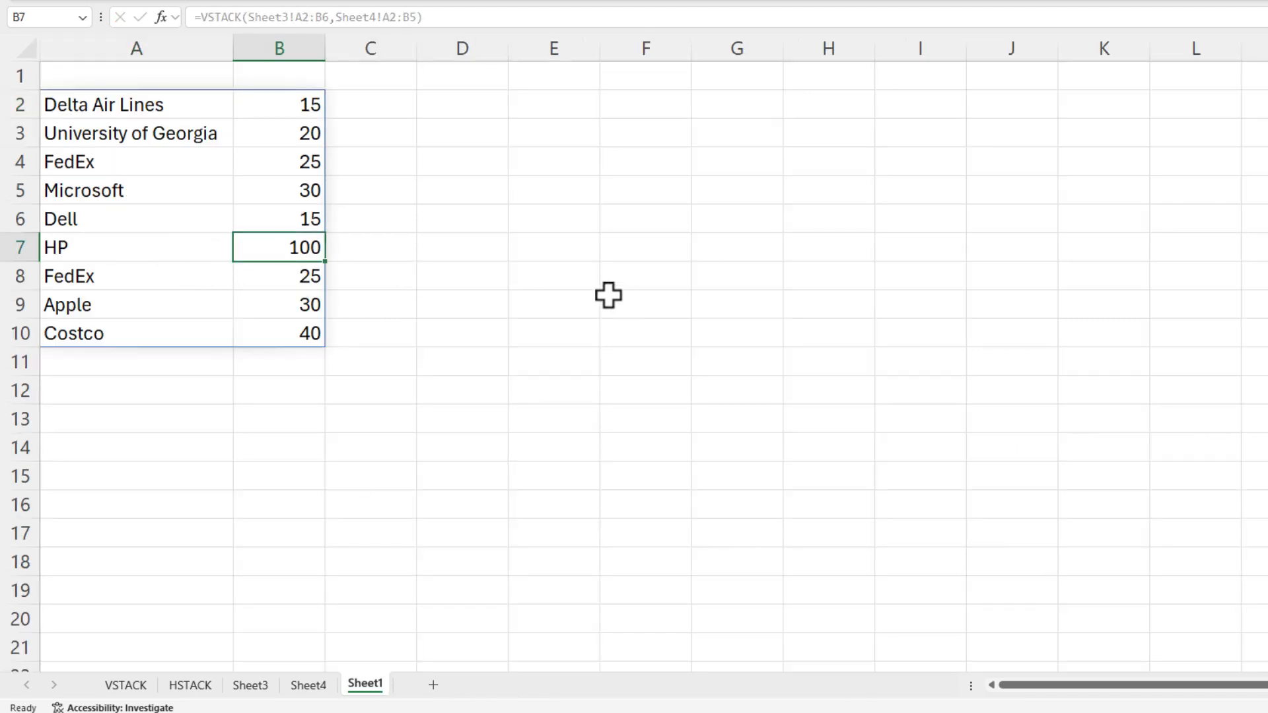